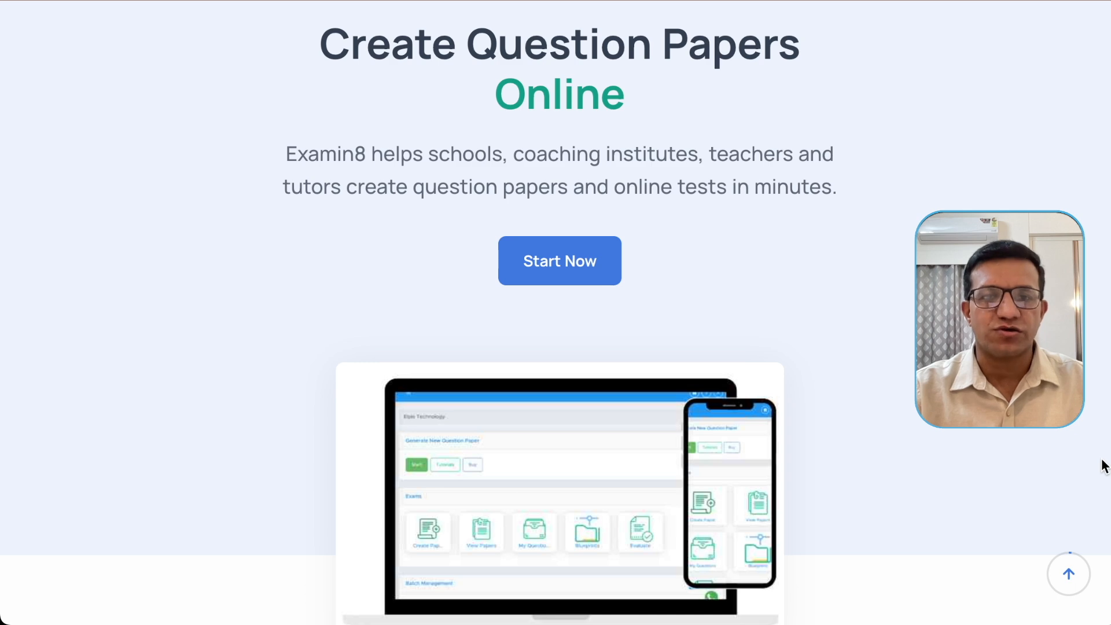
- Open the exam dashboard and start generating a new question paper
left_click(557, 260)
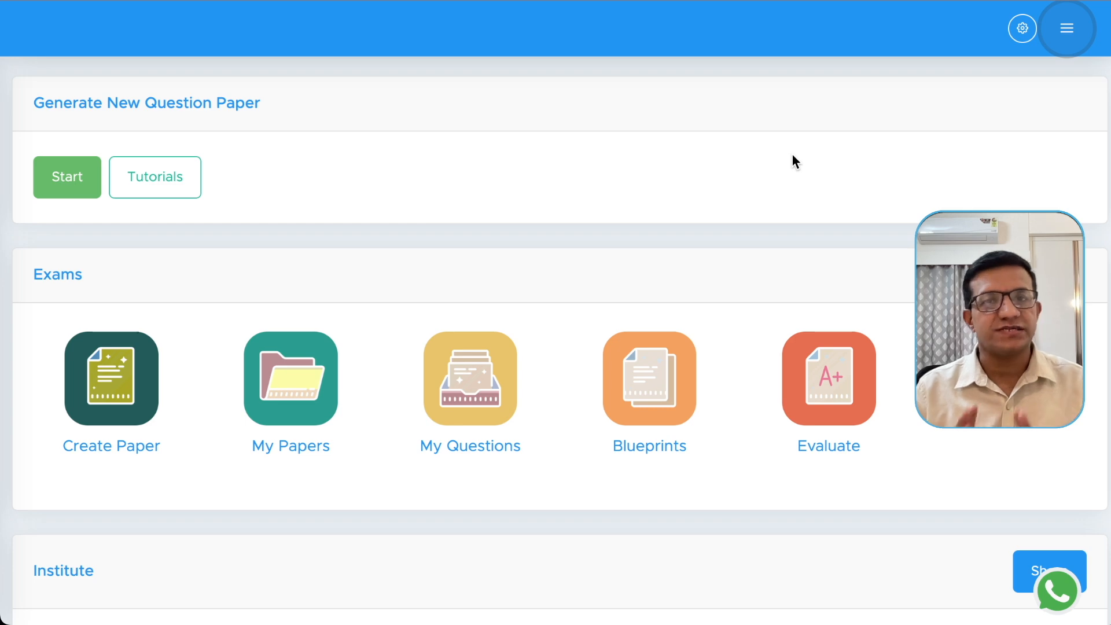
left_click(66, 179)
scroll(568, 266, "down", 2)
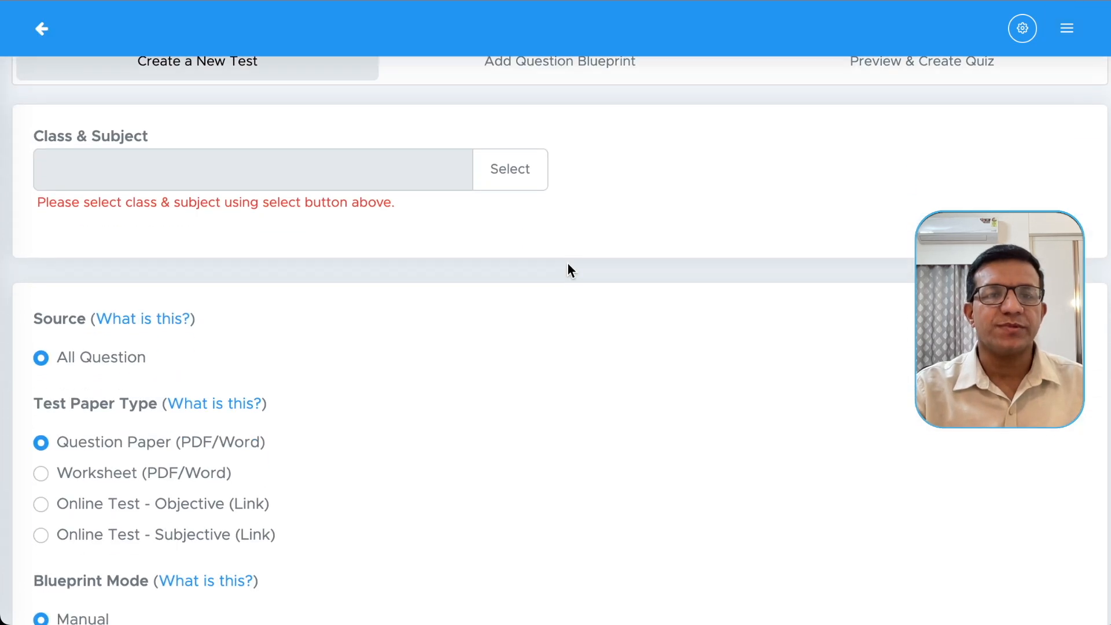
- Set the class and subject to Teacher Exams, CTET and State TET, with questions from multiple subjects
left_click(508, 168)
left_click(430, 251)
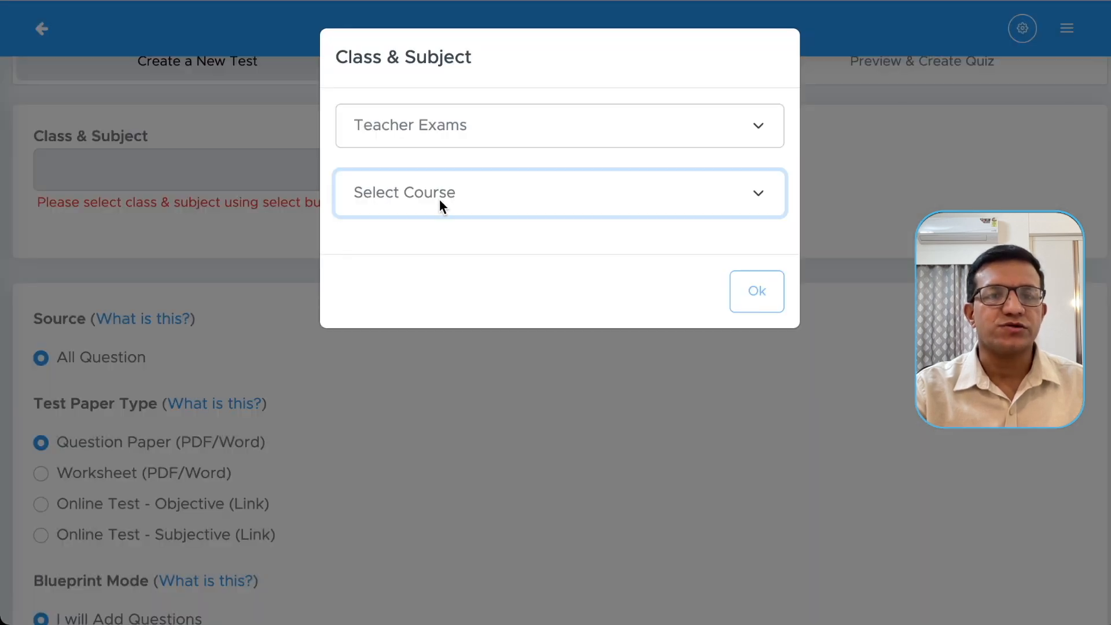
left_click(491, 221)
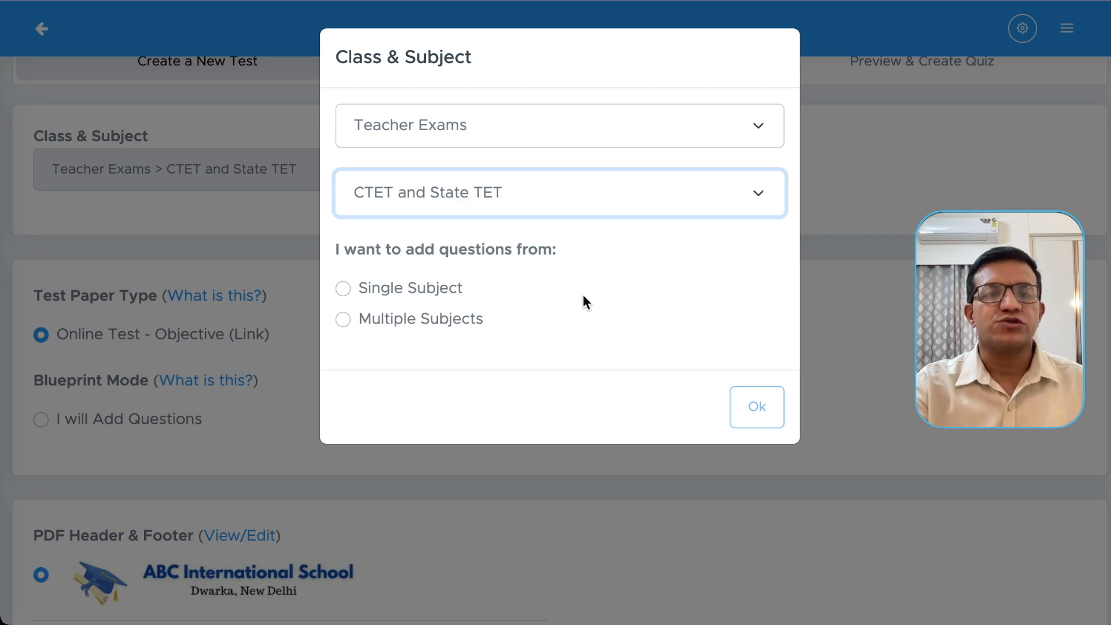
left_click(438, 319)
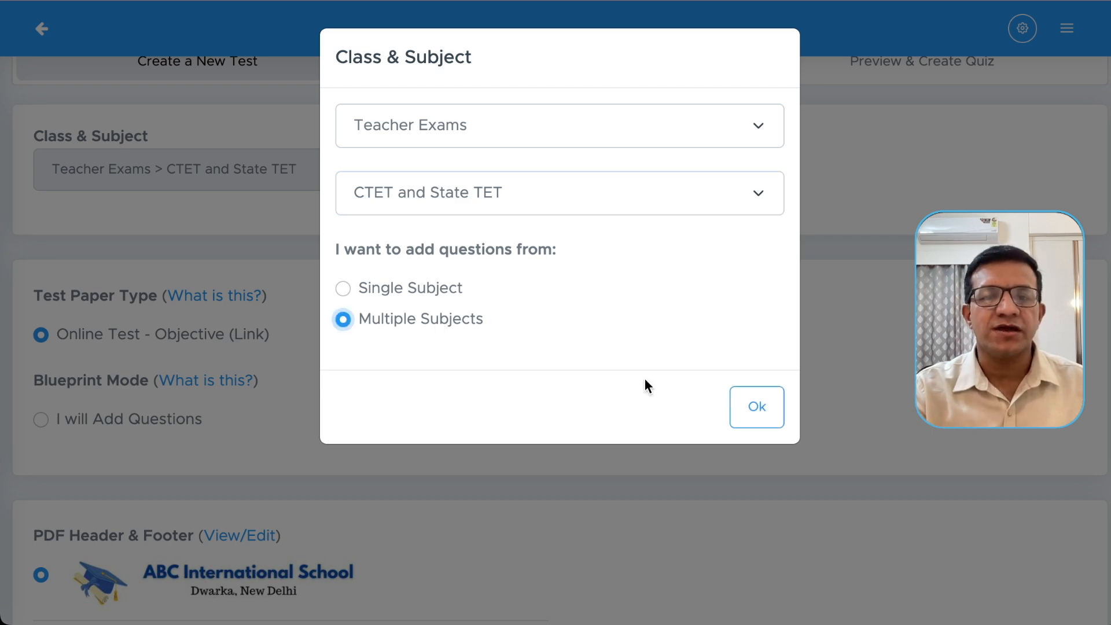
left_click(755, 404)
- Choose the Automated blueprint mode and open the blueprint template list
scroll(504, 373, "down", 4)
scroll(268, 284, "up", 1)
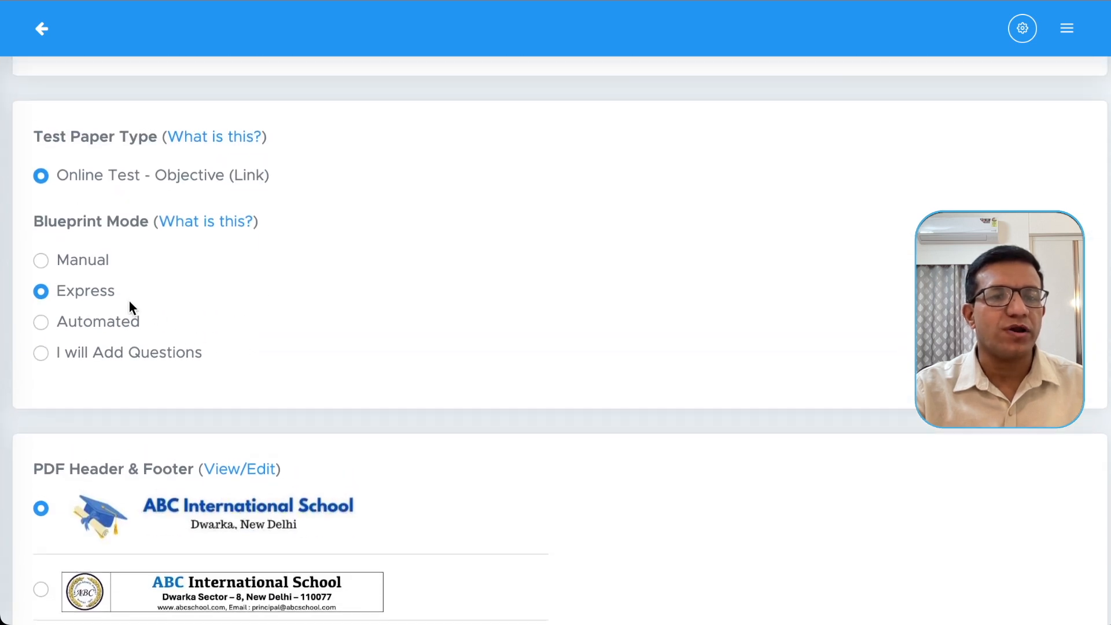
left_click(109, 321)
scroll(282, 322, "down", 1)
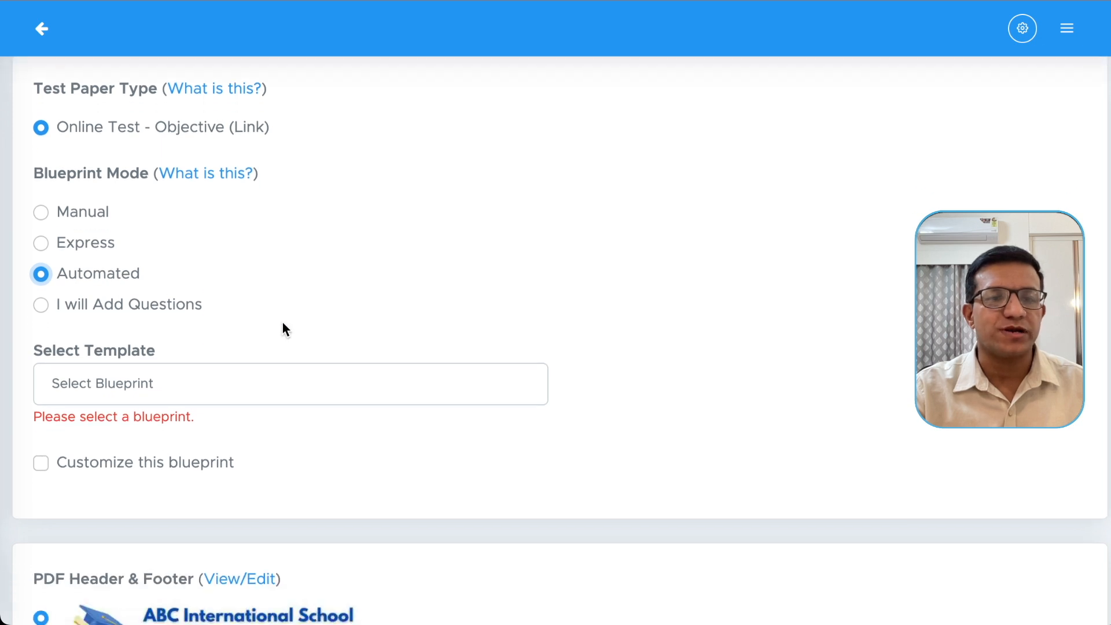
scroll(283, 322, "down", 2)
left_click(262, 273)
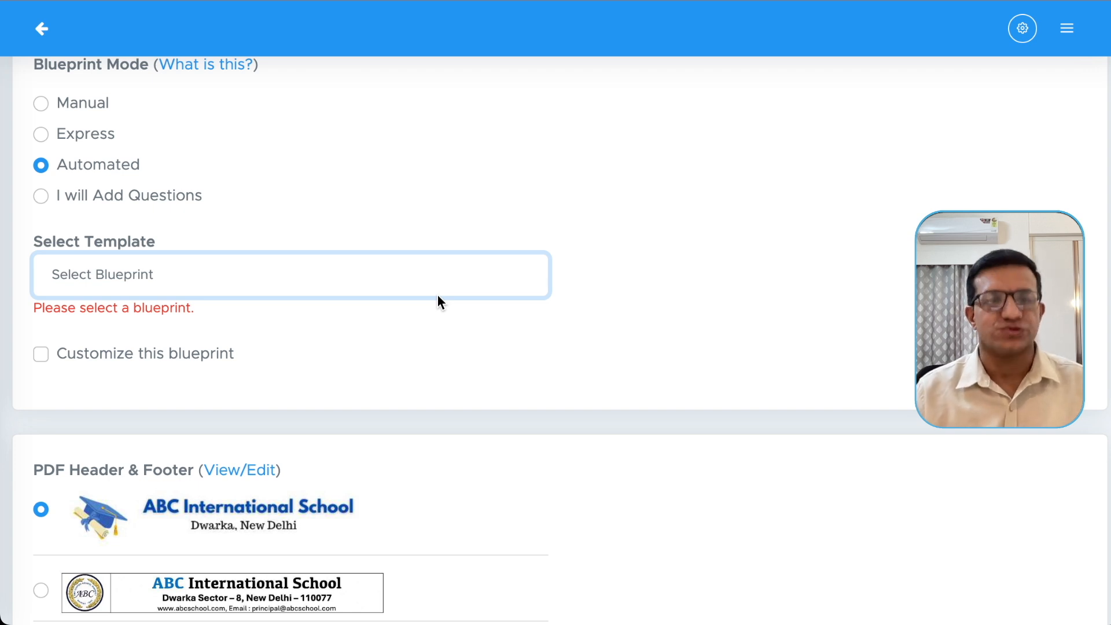
- Change the question selection to a single subject, Child Development and Pedagogy
scroll(540, 172, "up", 5)
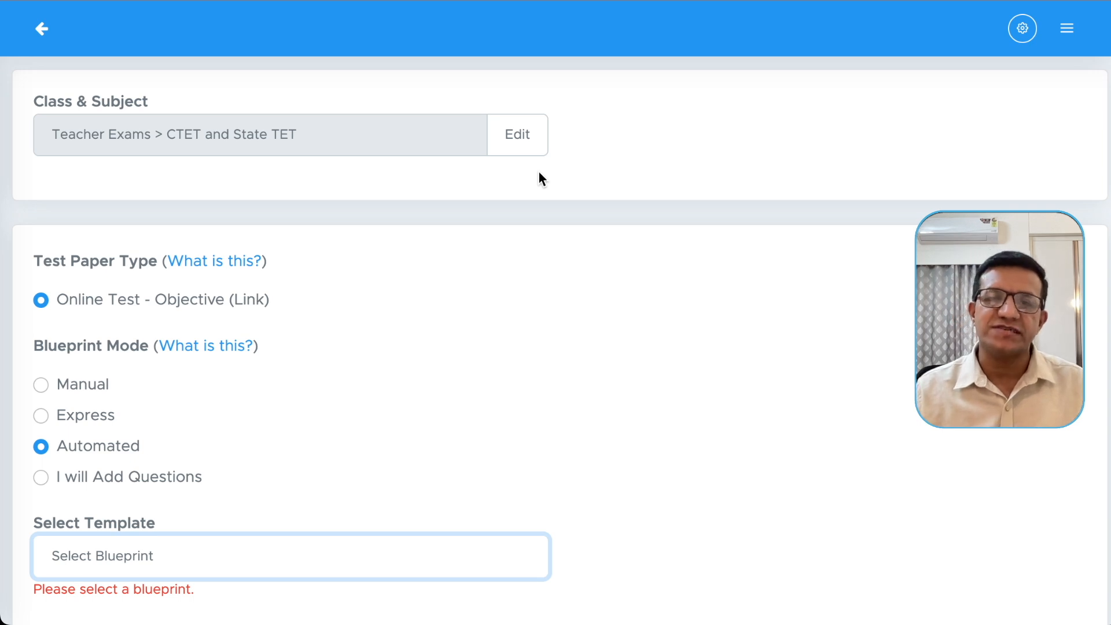
left_click(514, 146)
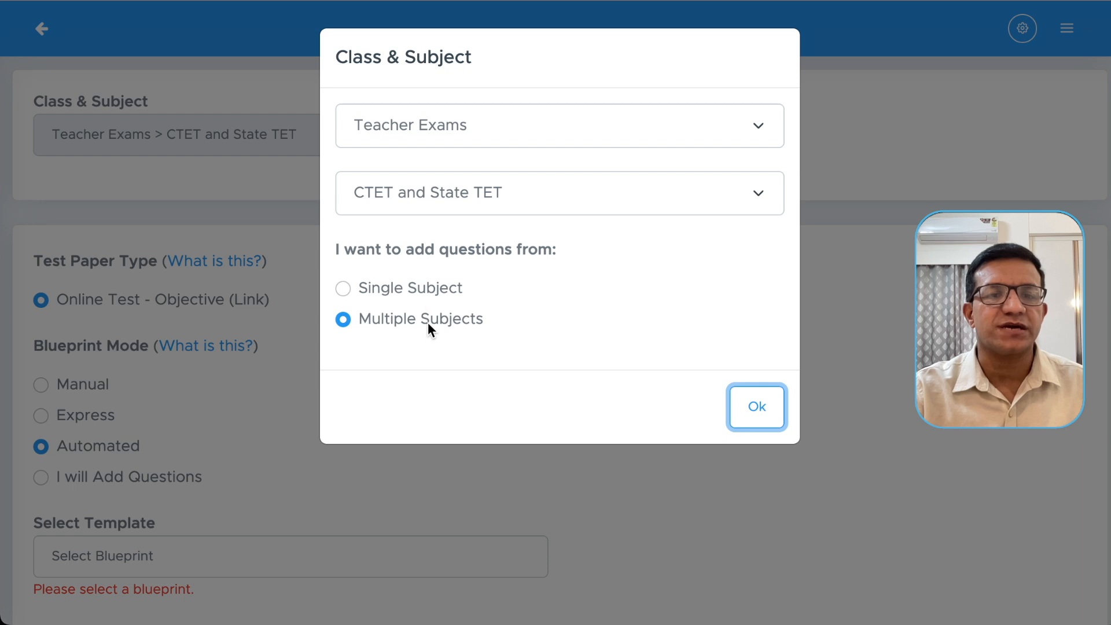
left_click(425, 289)
left_click(480, 379)
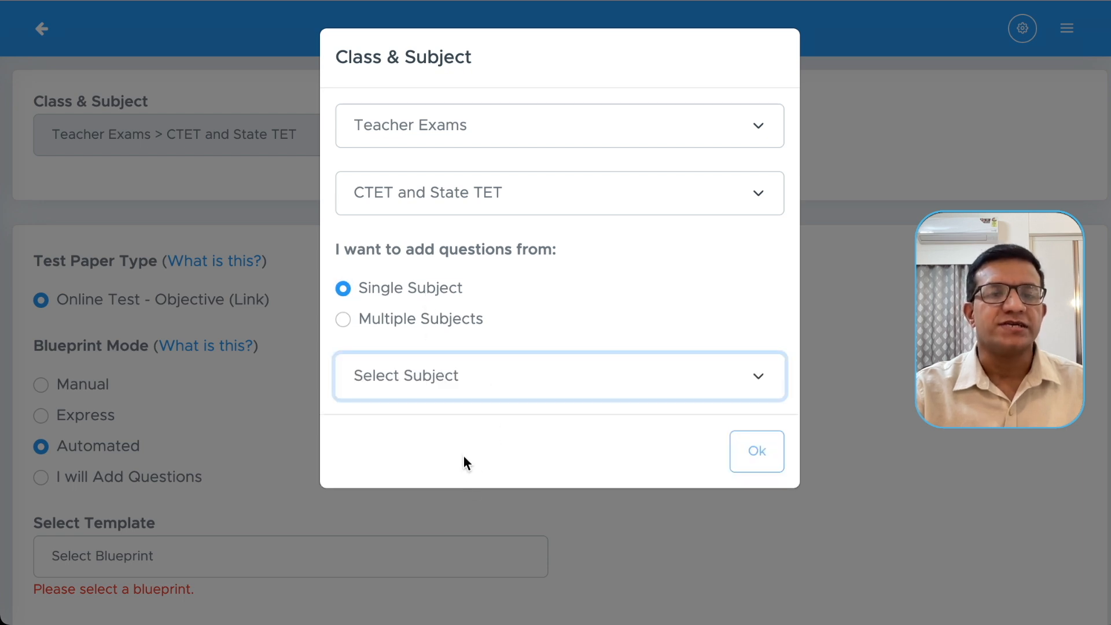
left_click(454, 426)
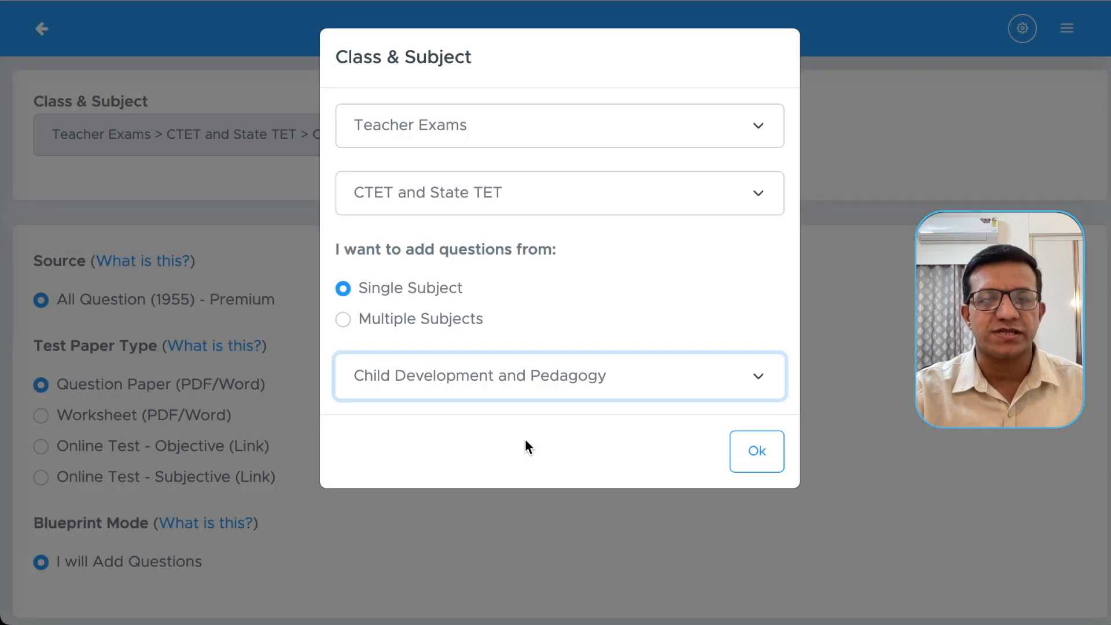
left_click(755, 451)
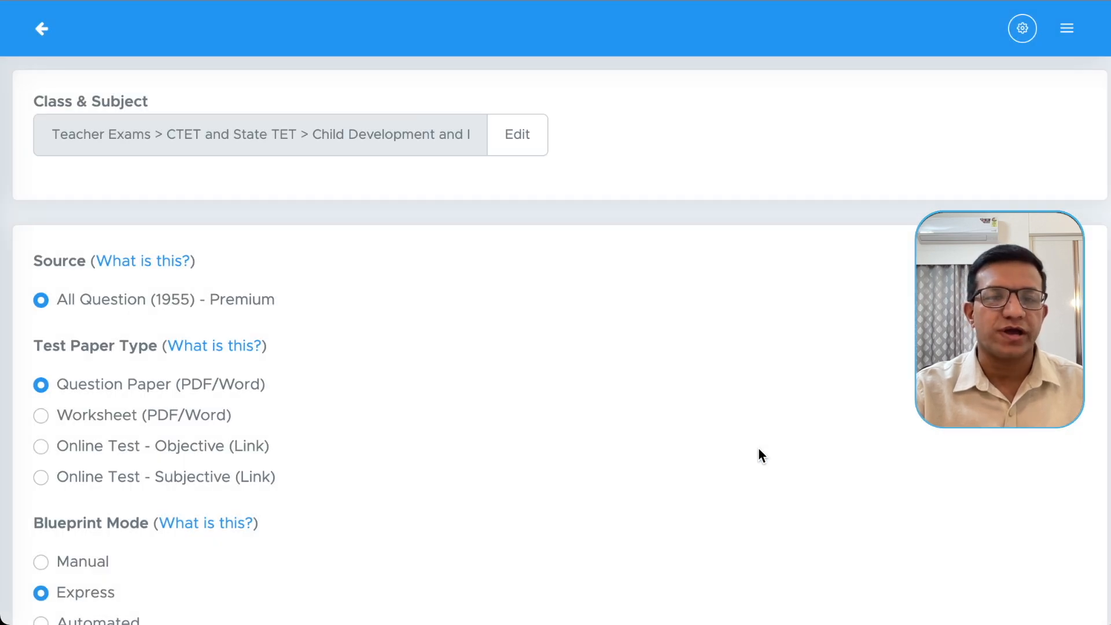
- Set the blueprint mode to Automated with the Child Development and Pedagogy (30 Questions) template
scroll(471, 421, "down", 2)
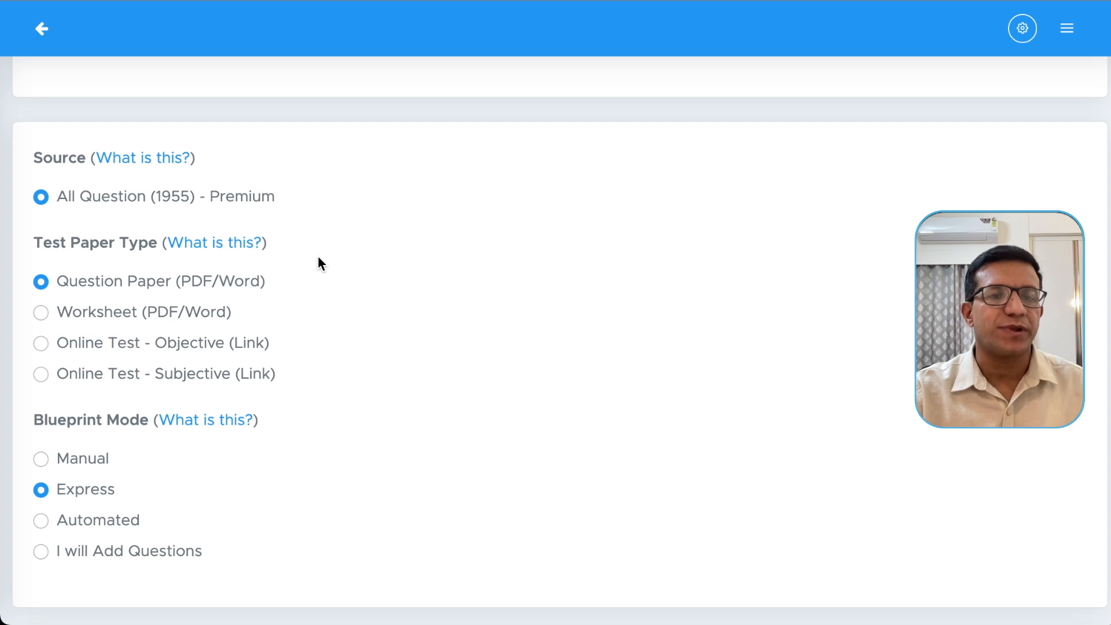
scroll(319, 261, "down", 1)
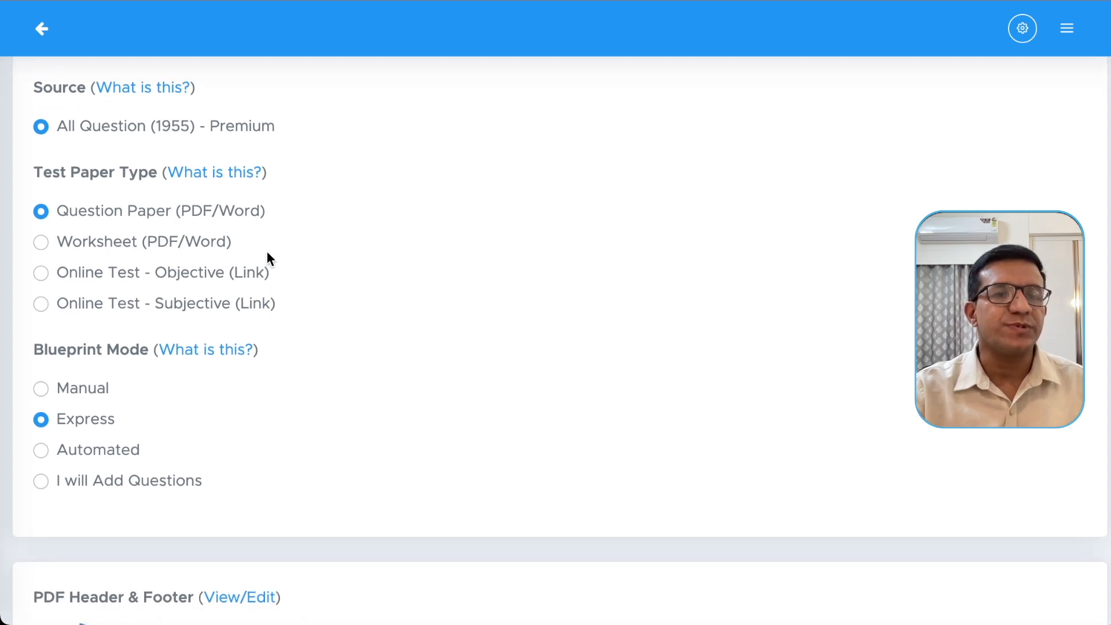
scroll(268, 259, "down", 1)
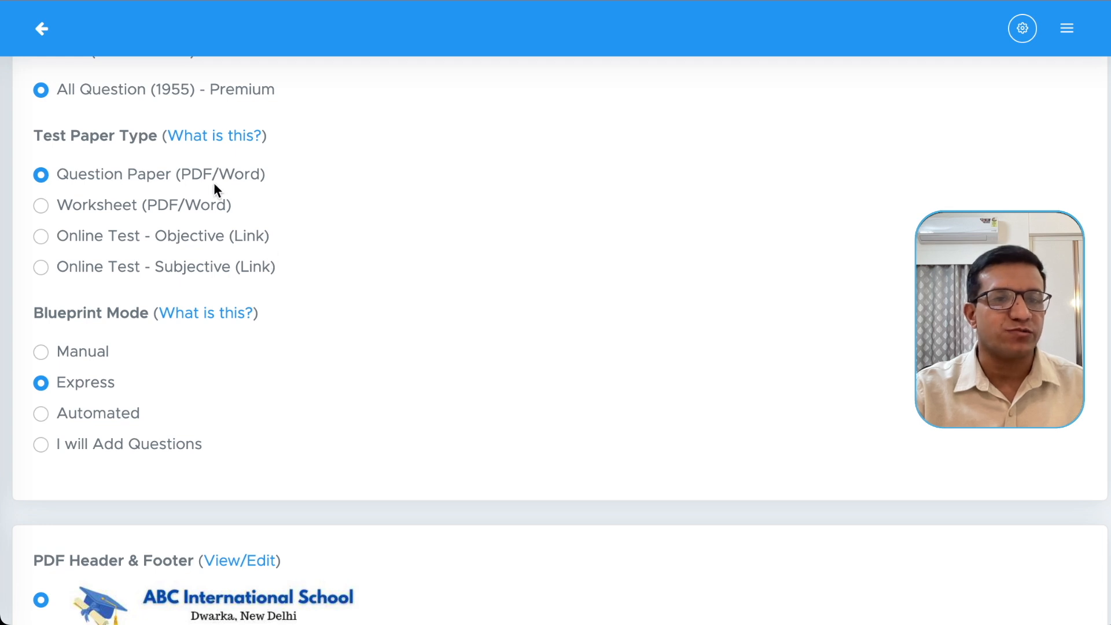
scroll(333, 206, "down", 2)
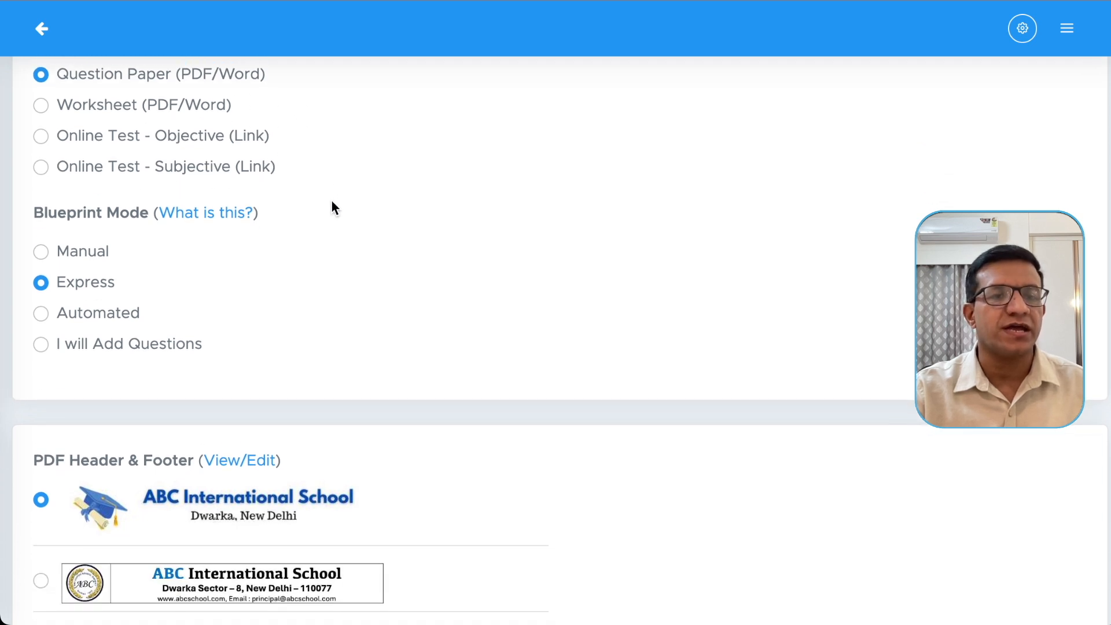
left_click(115, 317)
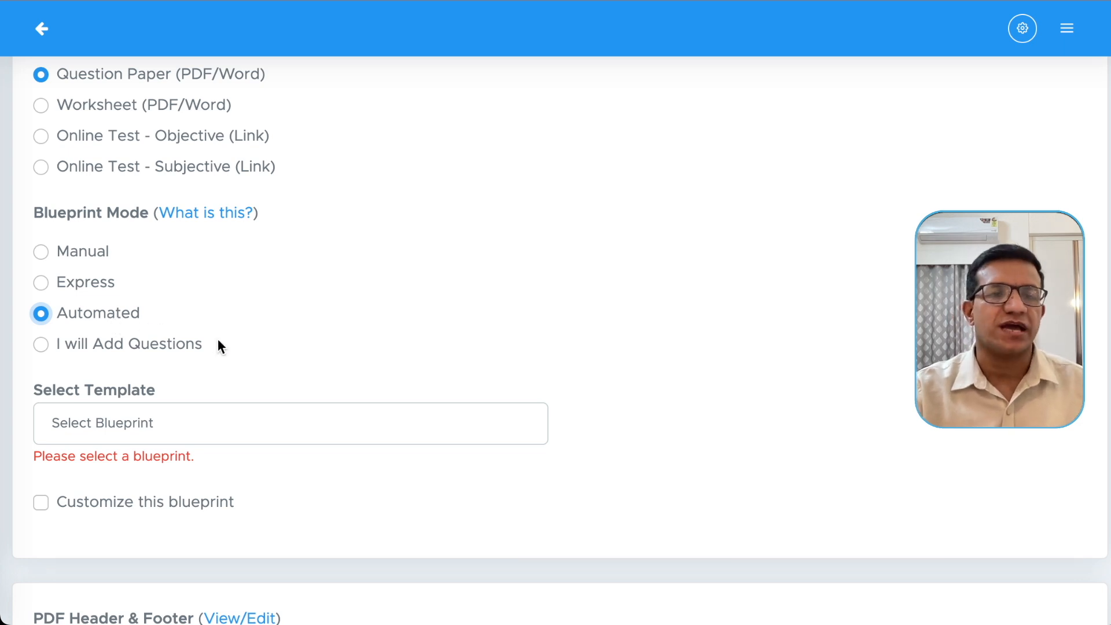
scroll(363, 333, "down", 2)
left_click(303, 327)
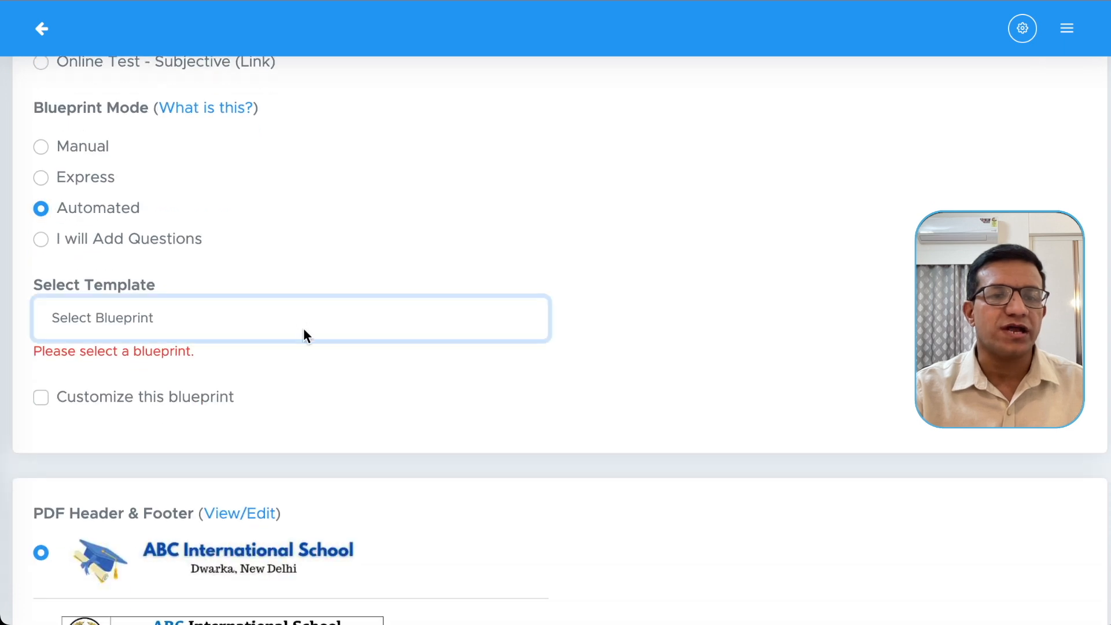
left_click(325, 342)
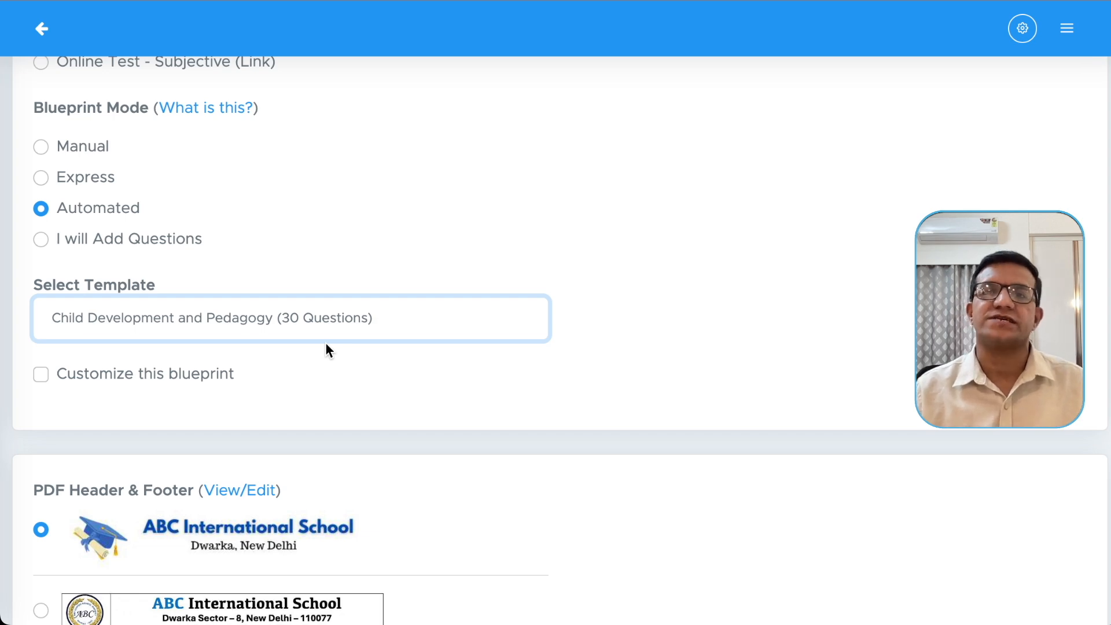
- Switch the test paper type to Online Test - Objective (Link) and reselect the Child Development and Pedagogy (30 Questions) template
scroll(338, 316, "up", 2)
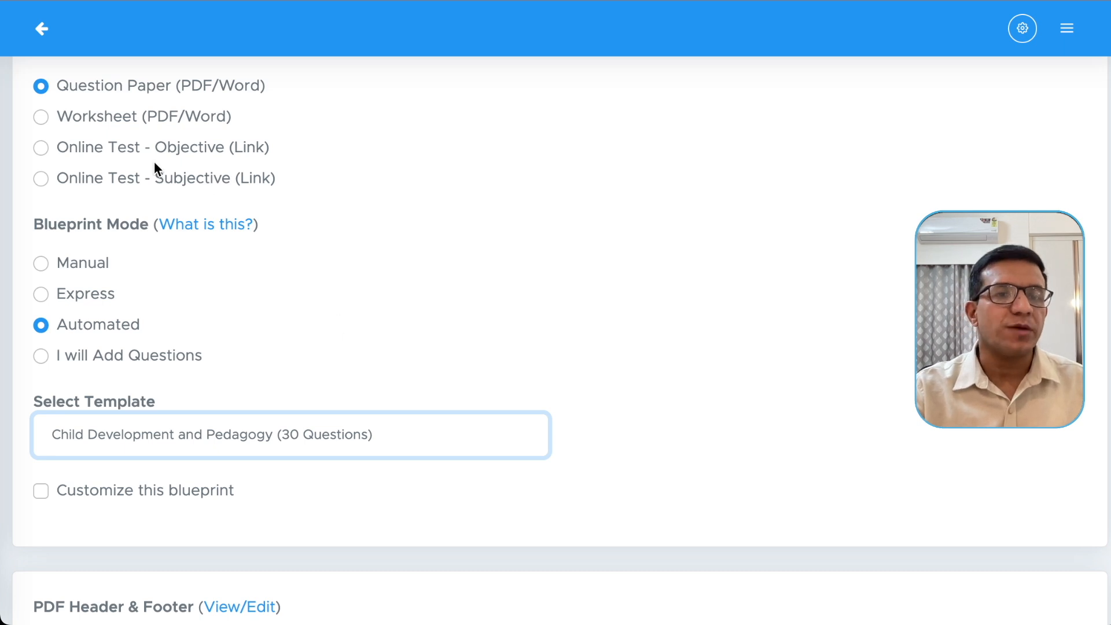
left_click(136, 148)
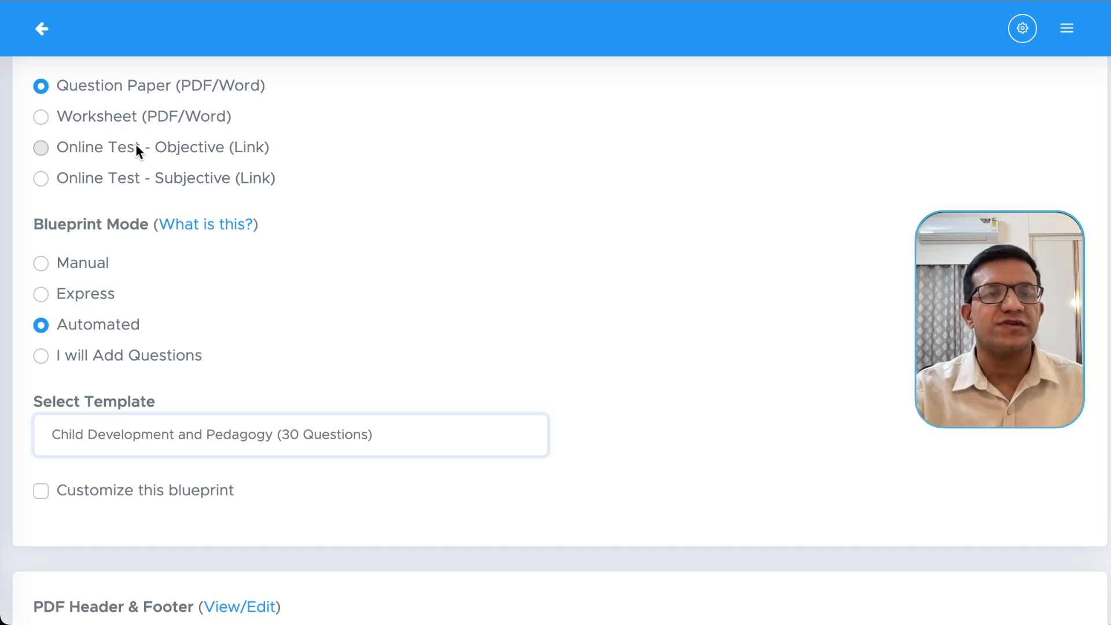
scroll(230, 249, "down", 1)
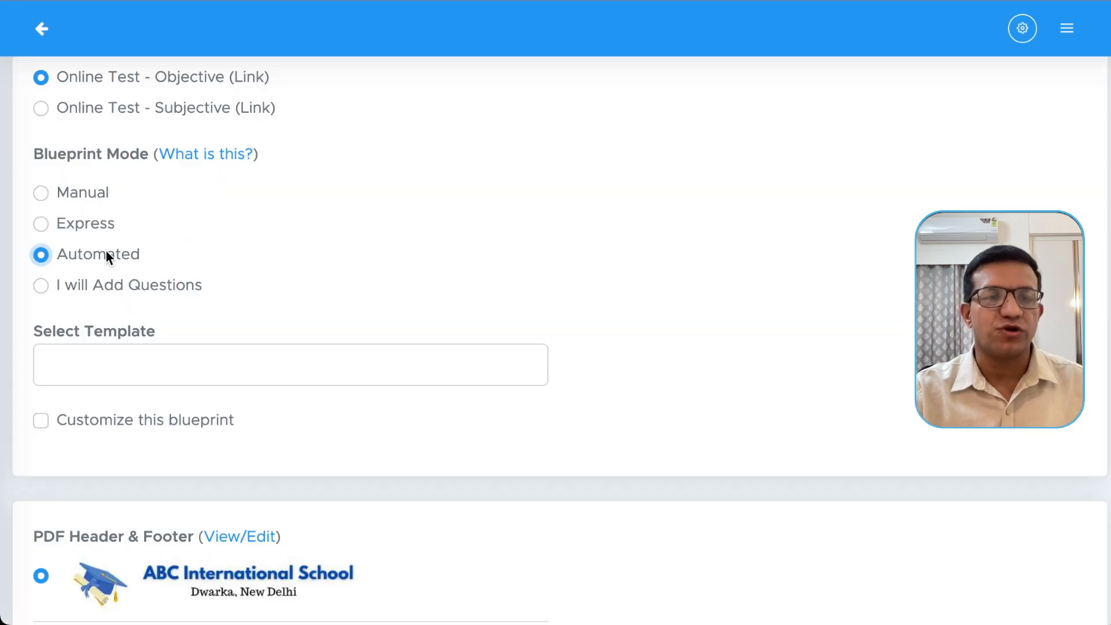
left_click(239, 368)
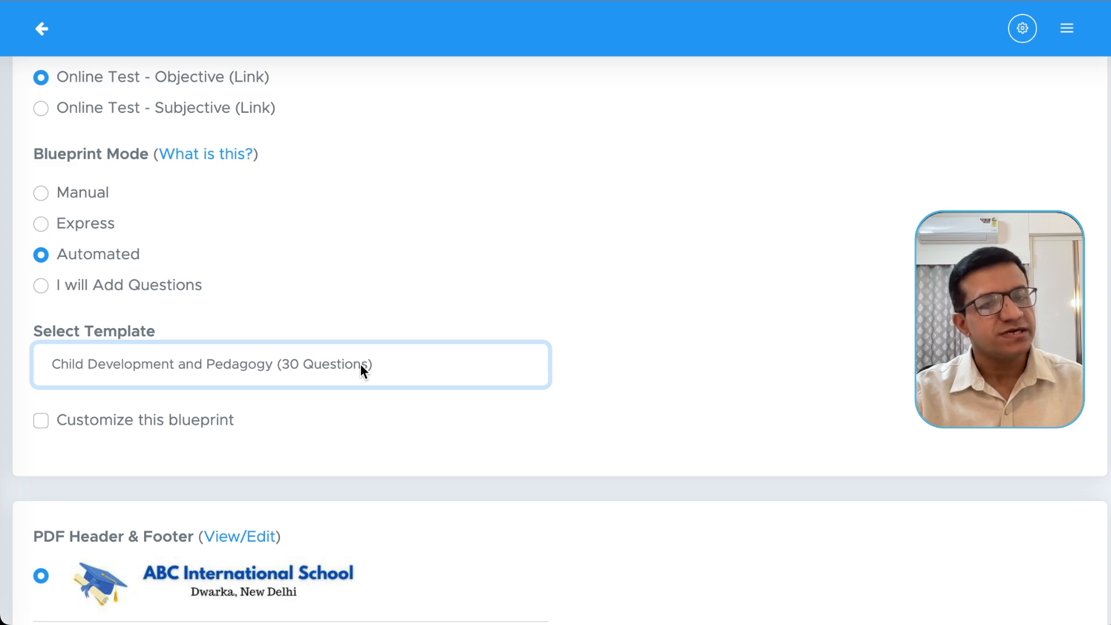
- Change the class and subject selection to take questions from multiple subjects
scroll(424, 377, "up", 9)
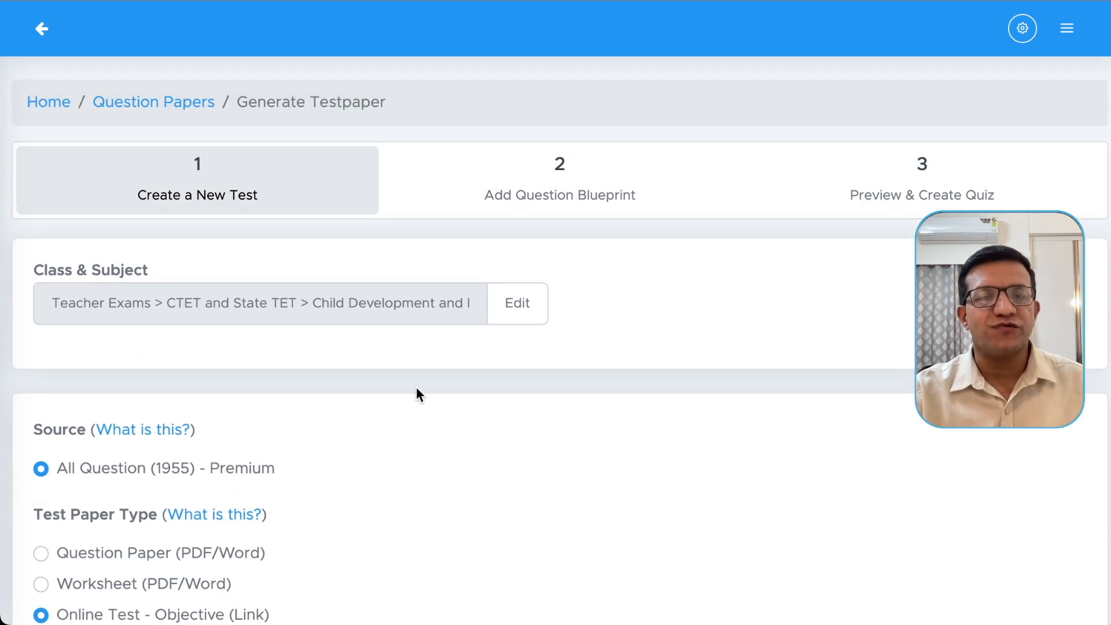
left_click(515, 306)
left_click(451, 320)
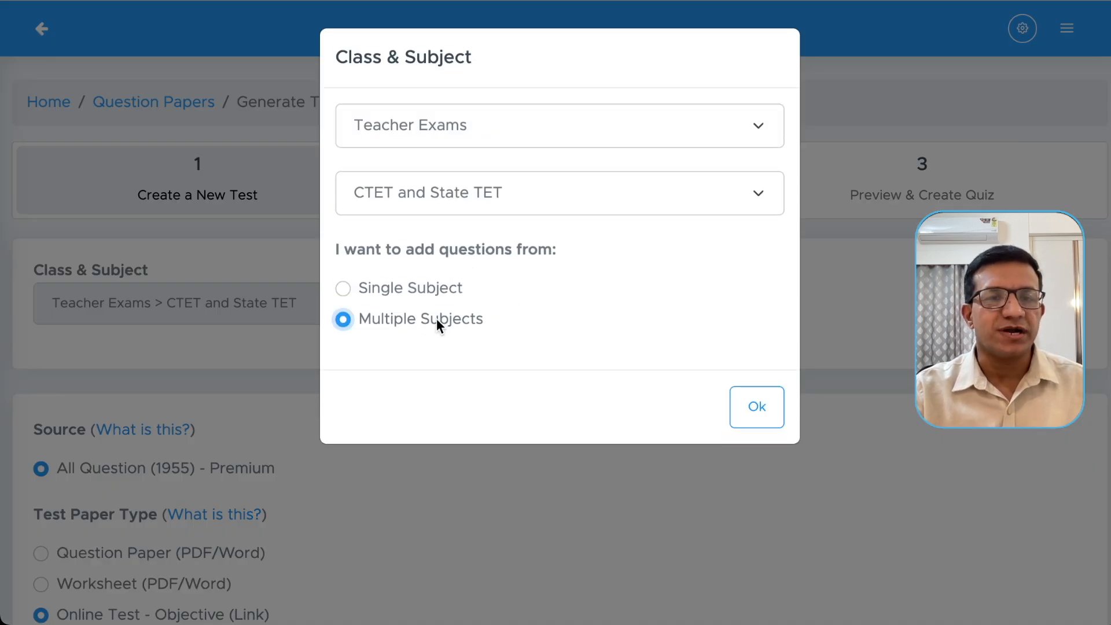
left_click(752, 407)
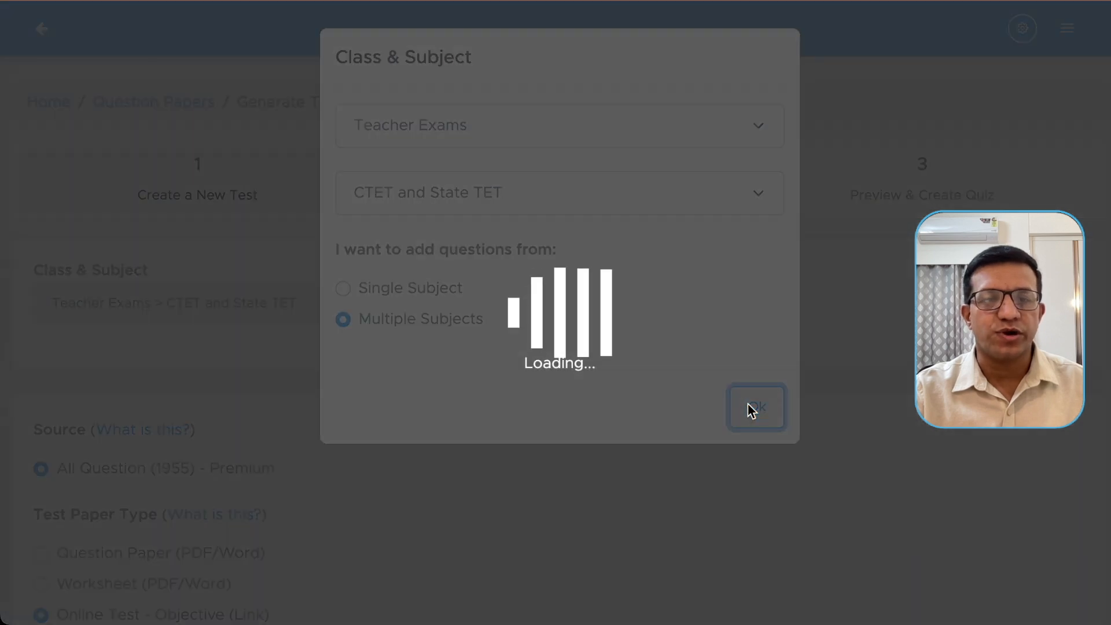
- Set the paper type to Online Test - Objective (Link) with the Automated blueprint mode, and open the template list
scroll(544, 331, "down", 5)
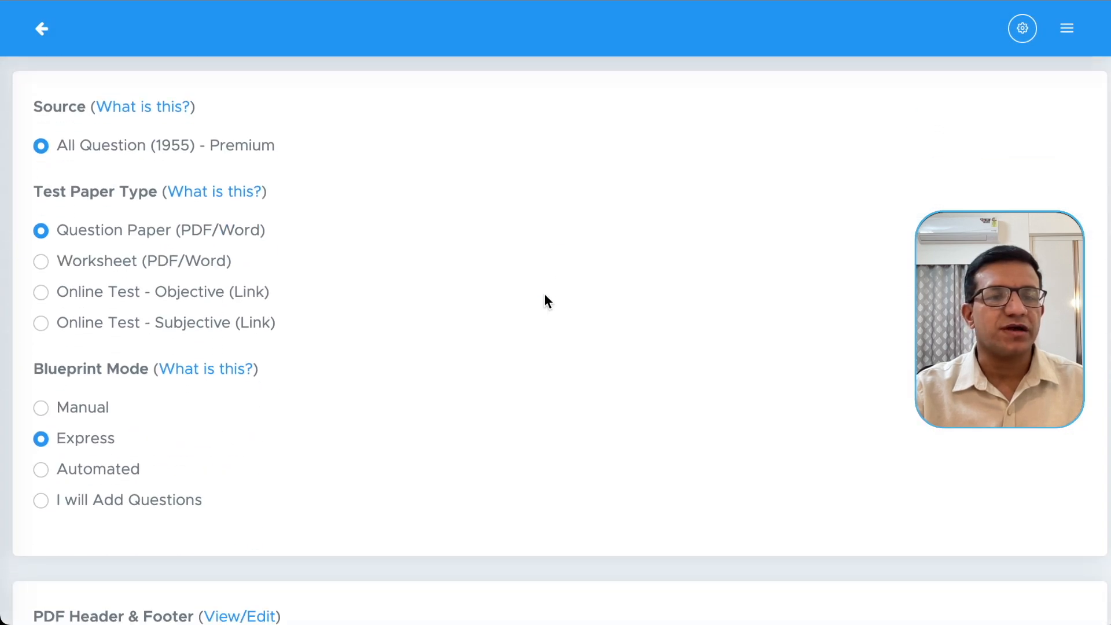
left_click(227, 245)
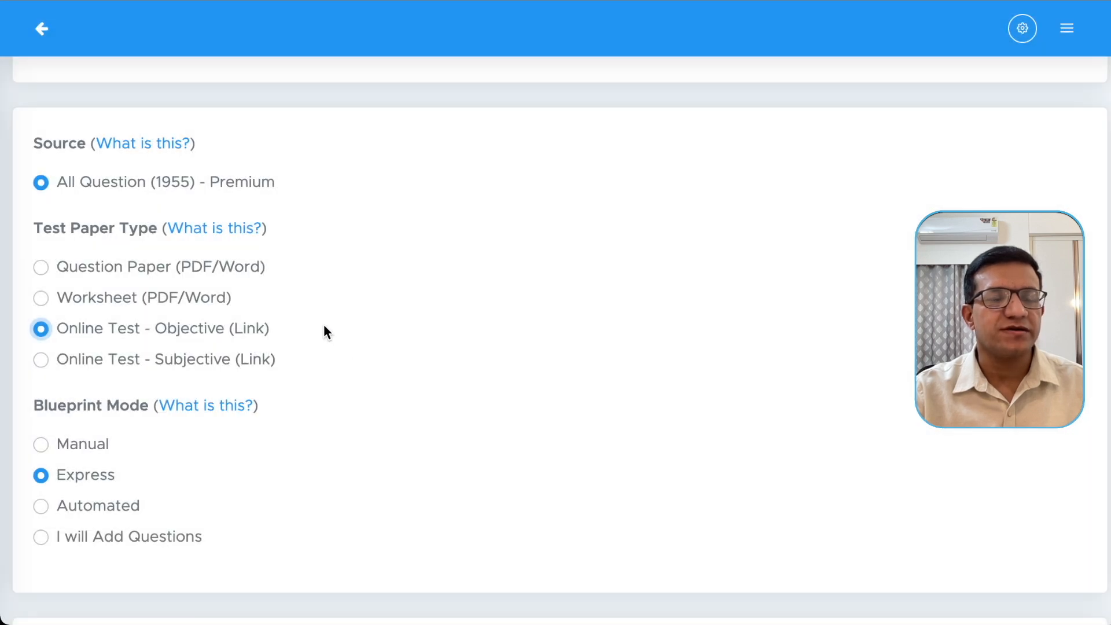
scroll(208, 322, "down", 3)
left_click(102, 320)
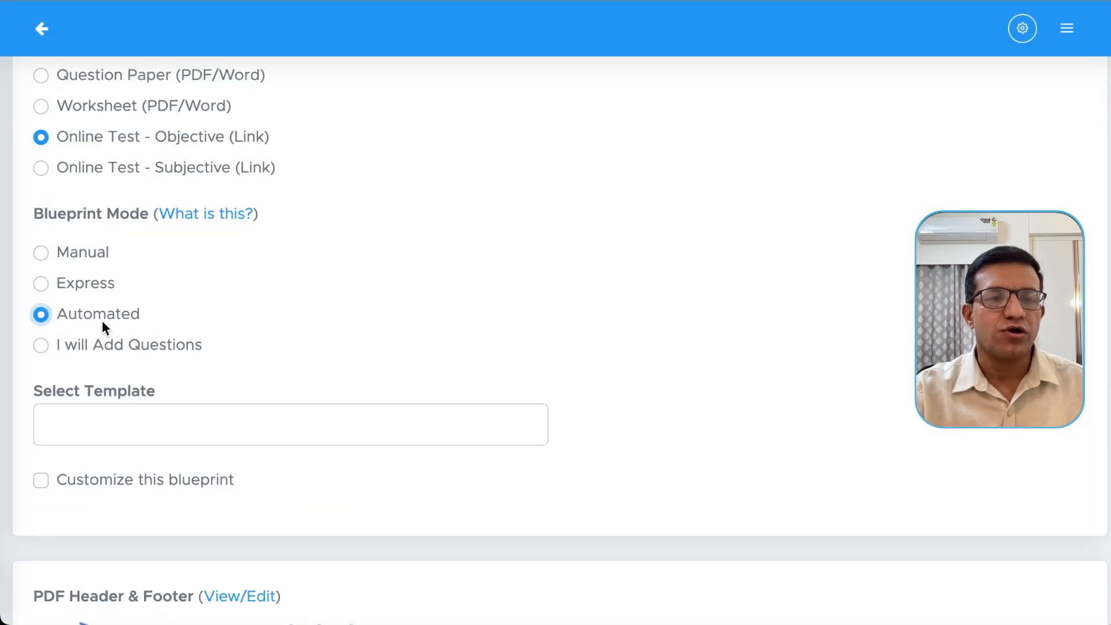
scroll(322, 298, "down", 2)
left_click(296, 322)
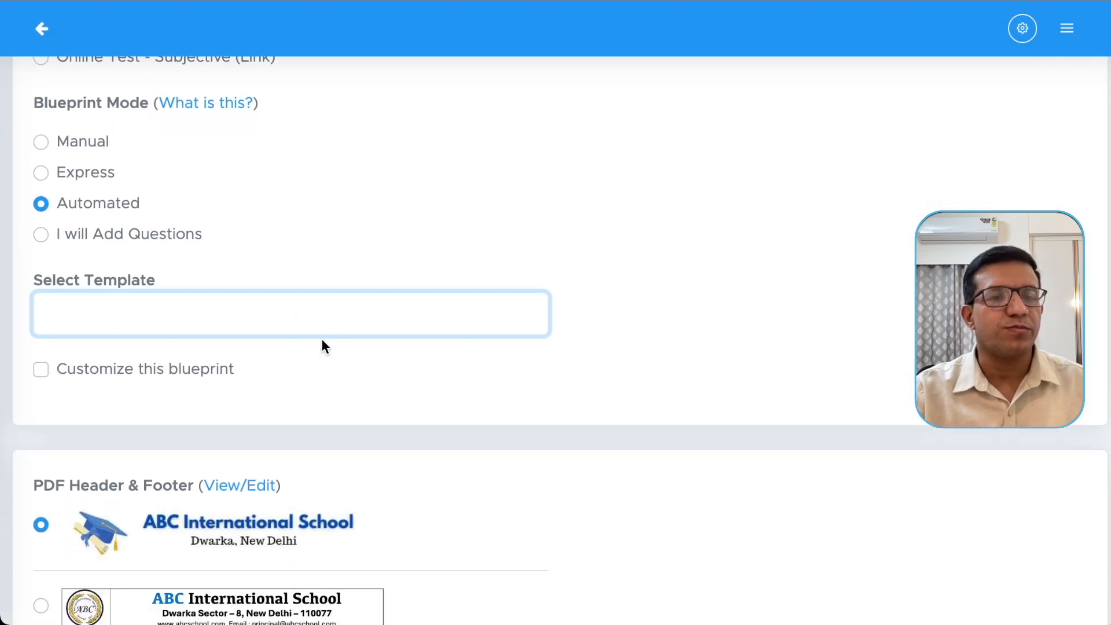
- Name the test paper TEST
scroll(426, 369, "down", 4)
scroll(426, 370, "down", 4)
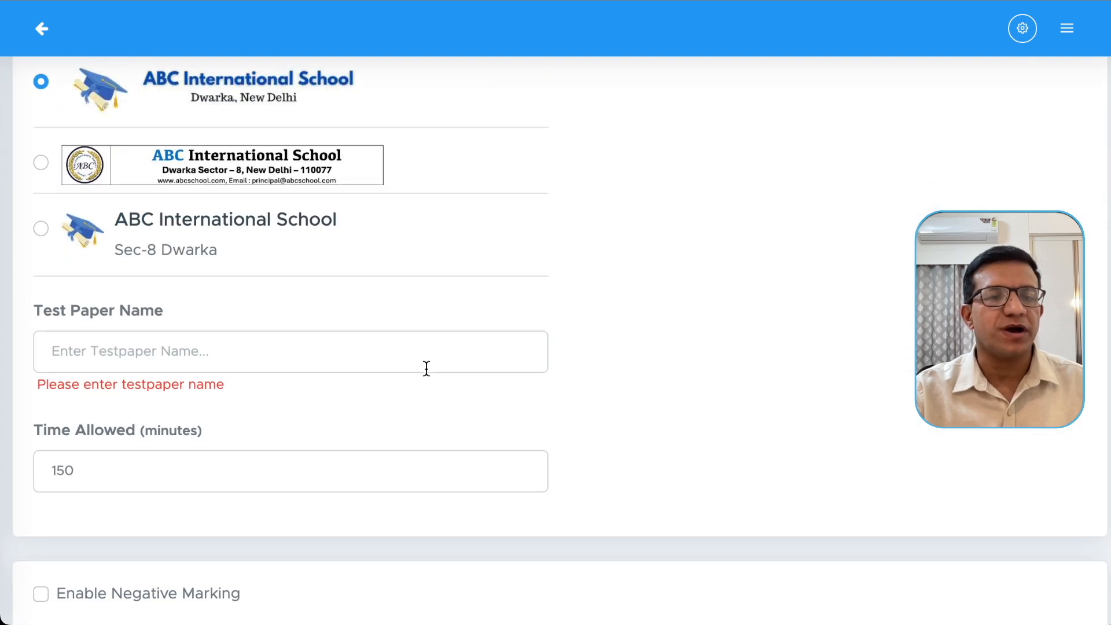
left_click(344, 328)
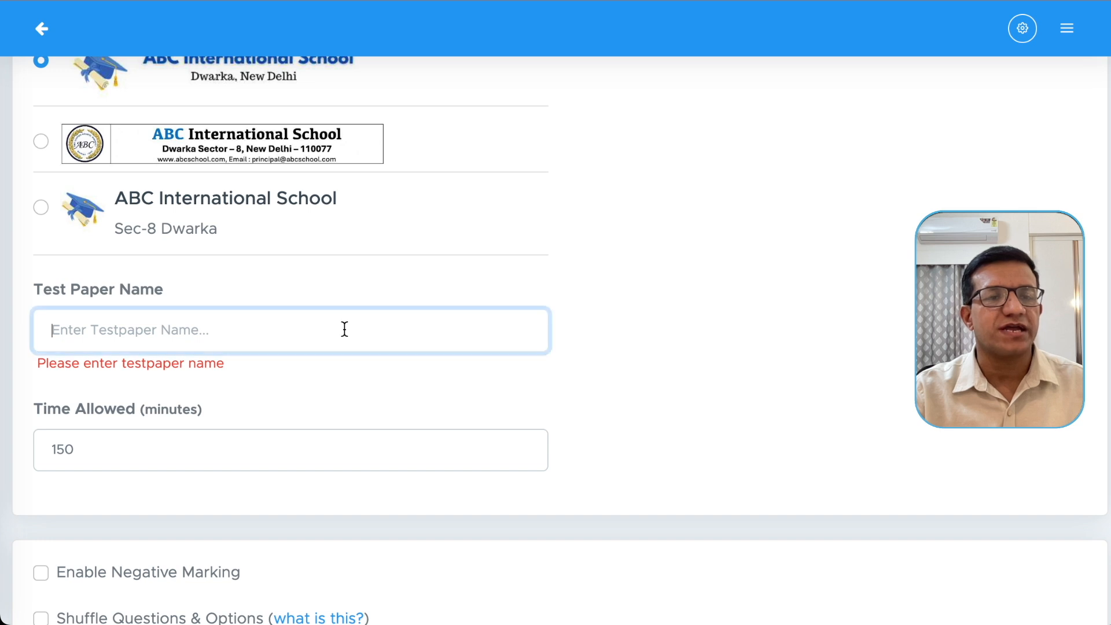
- Agree to the Terms of Use, save the test settings and refresh the generation page to load the question preview
scroll(613, 324, "down", 3)
scroll(613, 322, "down", 2)
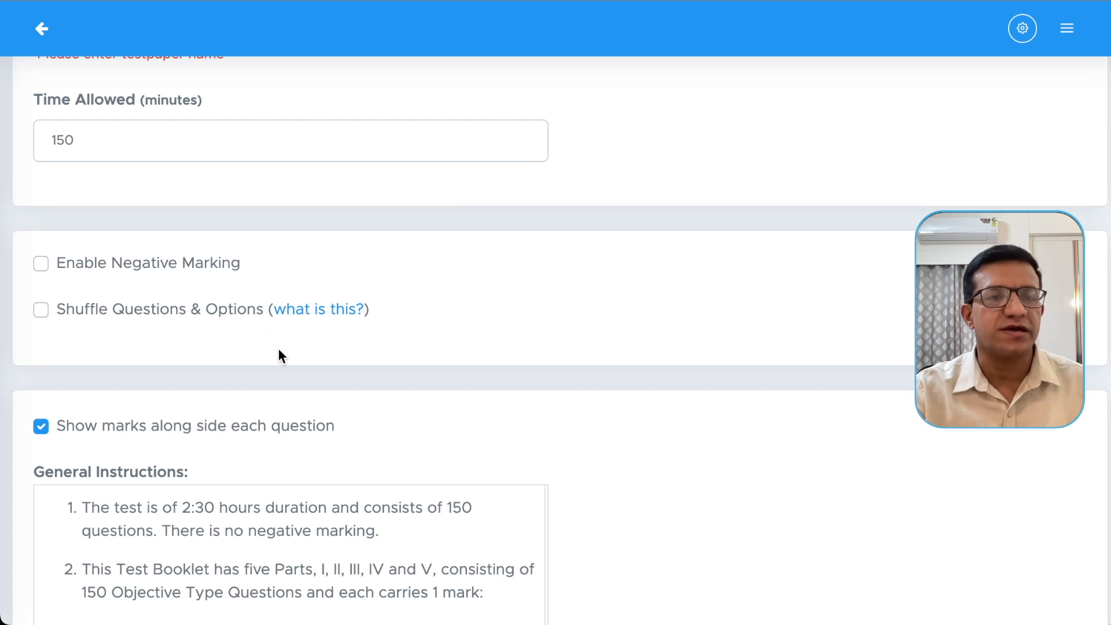
scroll(385, 365, "down", 1)
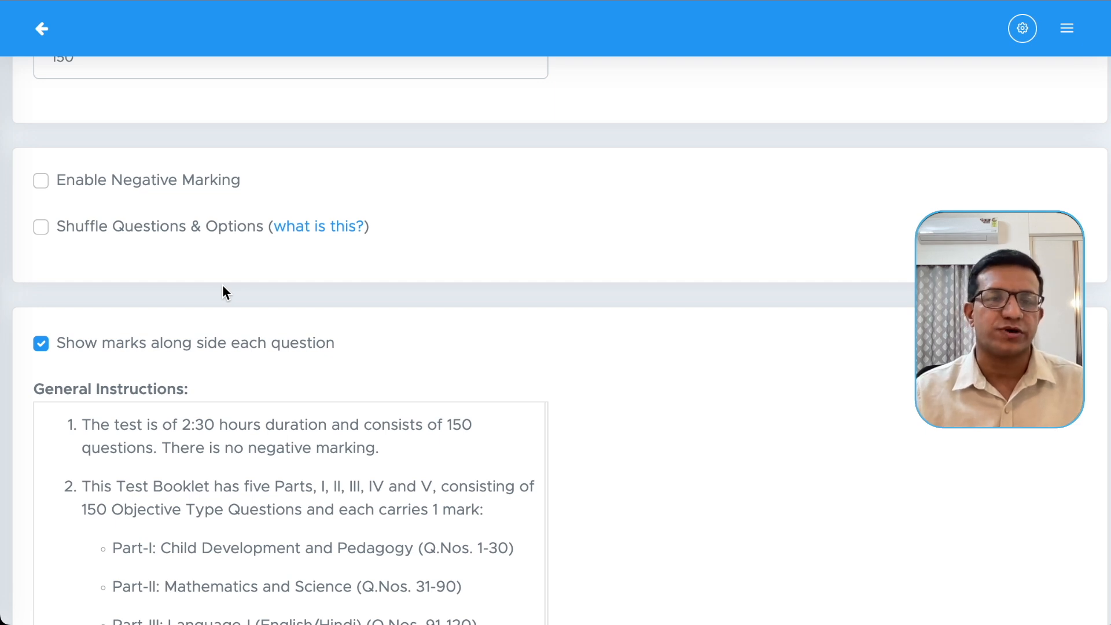
scroll(688, 276, "down", 4)
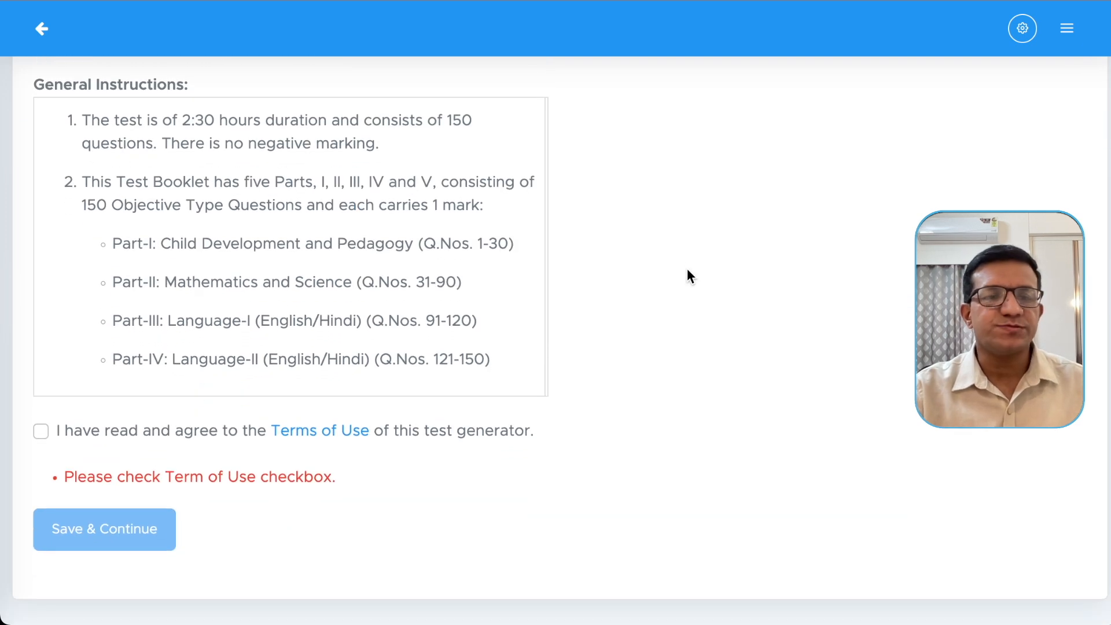
left_click(372, 263)
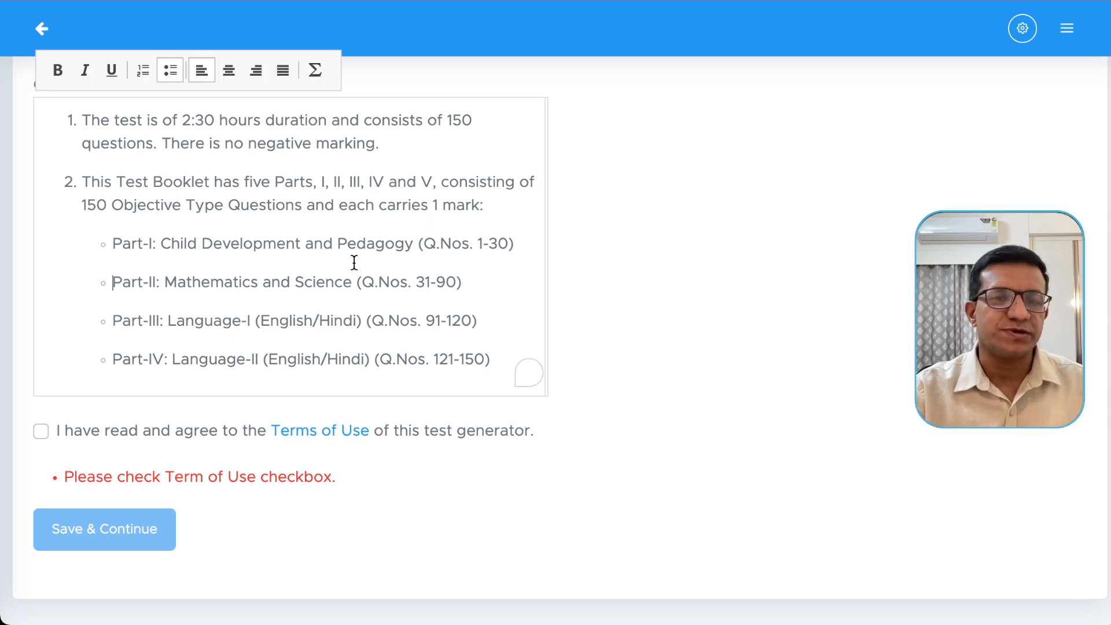
left_click(40, 431)
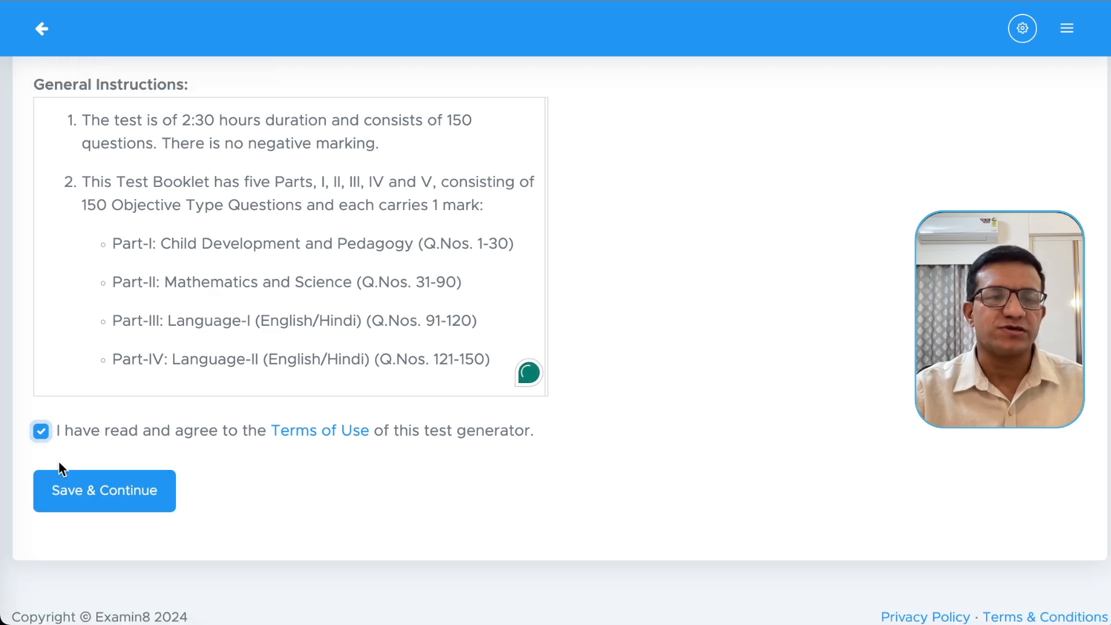
left_click(110, 491)
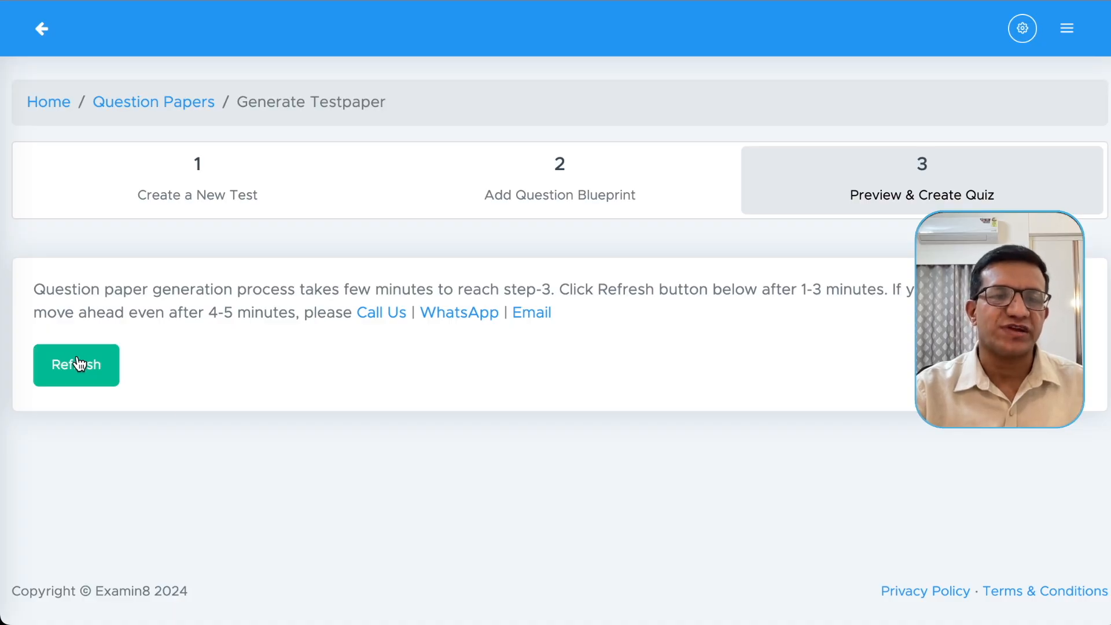
left_click(79, 364)
- Replace question 2 of Part I with the question "Which of the following is not the theory of development?"
scroll(398, 398, "down", 2)
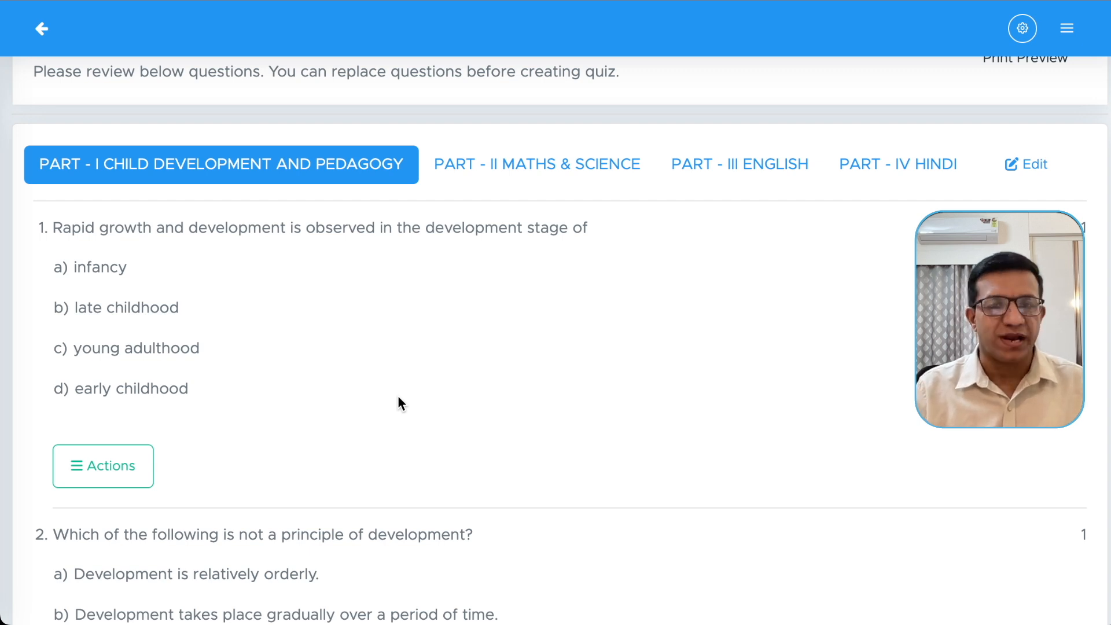
scroll(561, 406, "up", 1)
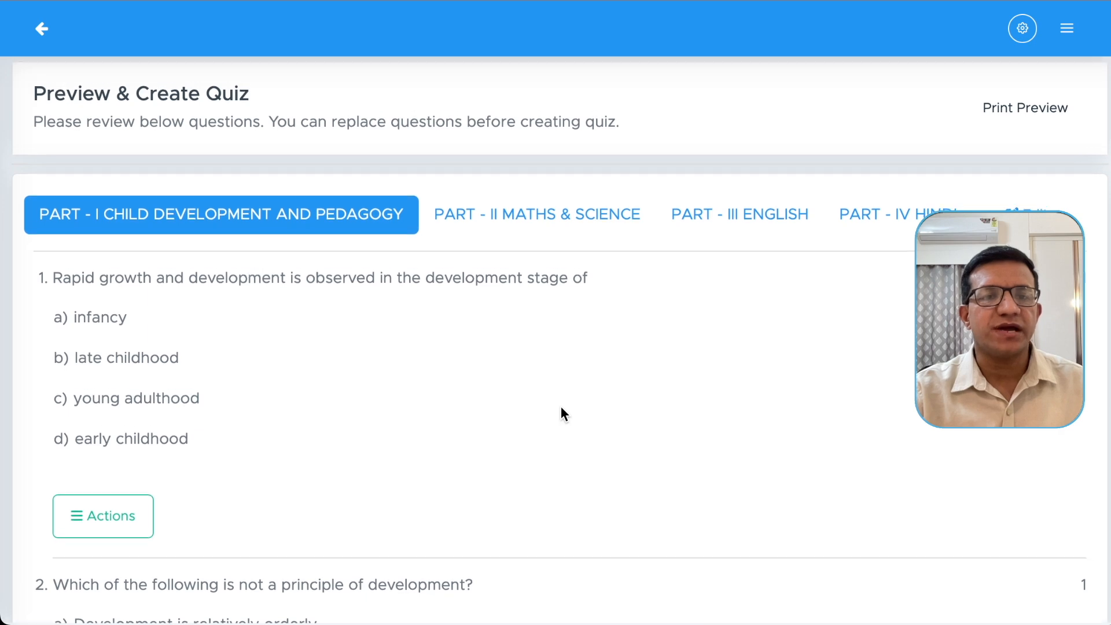
scroll(561, 406, "down", 1)
scroll(561, 412, "down", 15)
scroll(560, 412, "up", 10)
scroll(561, 412, "up", 2)
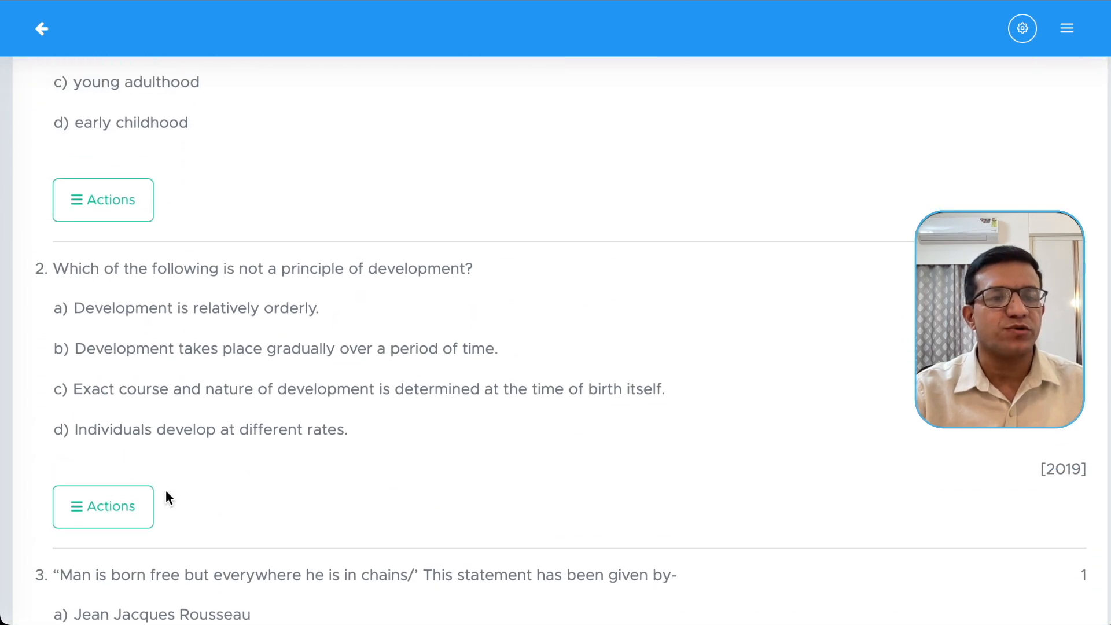
left_click(110, 507)
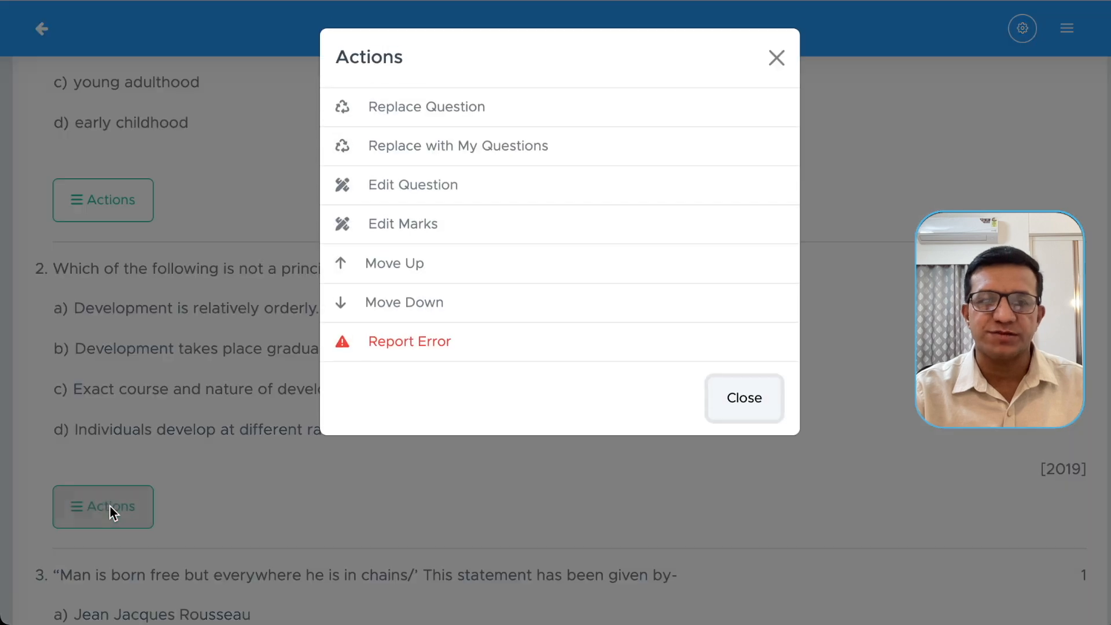
left_click(431, 108)
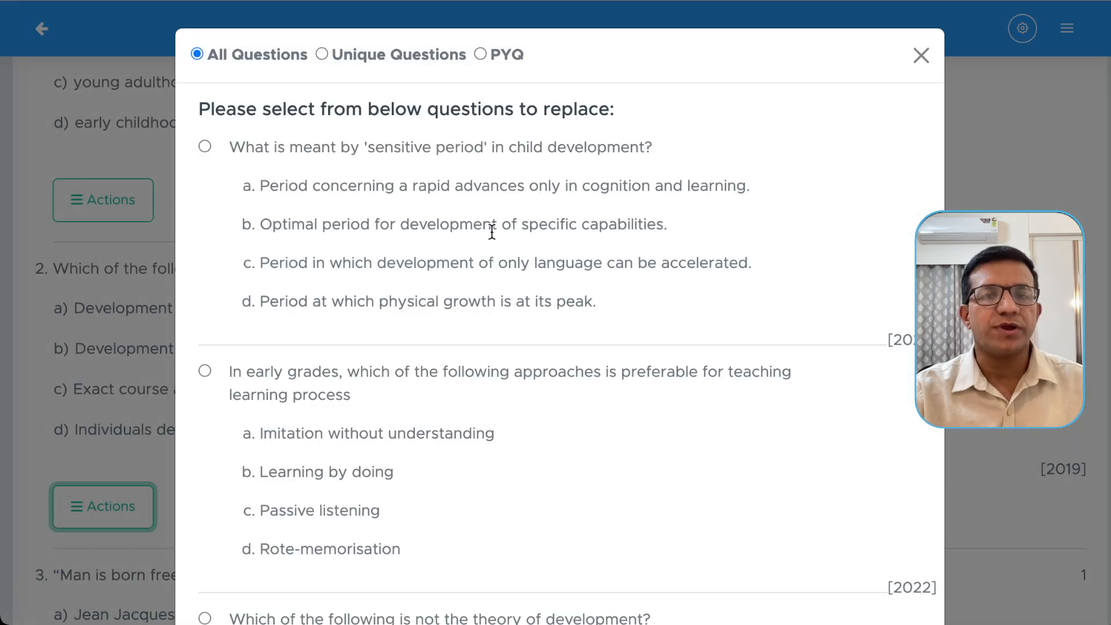
scroll(491, 230, "down", 10)
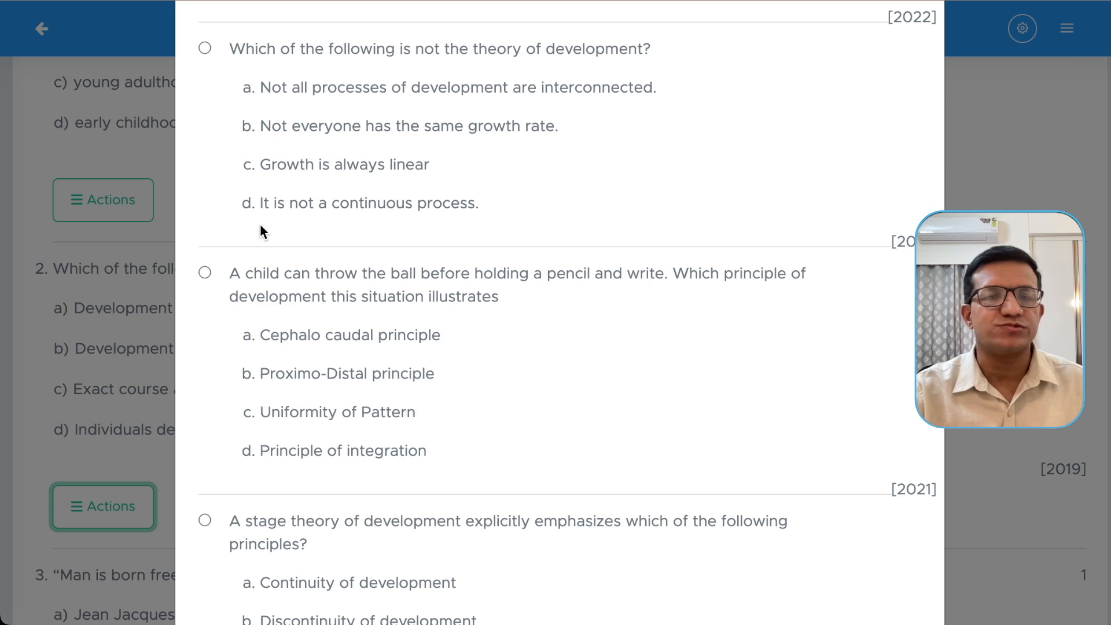
left_click(206, 47)
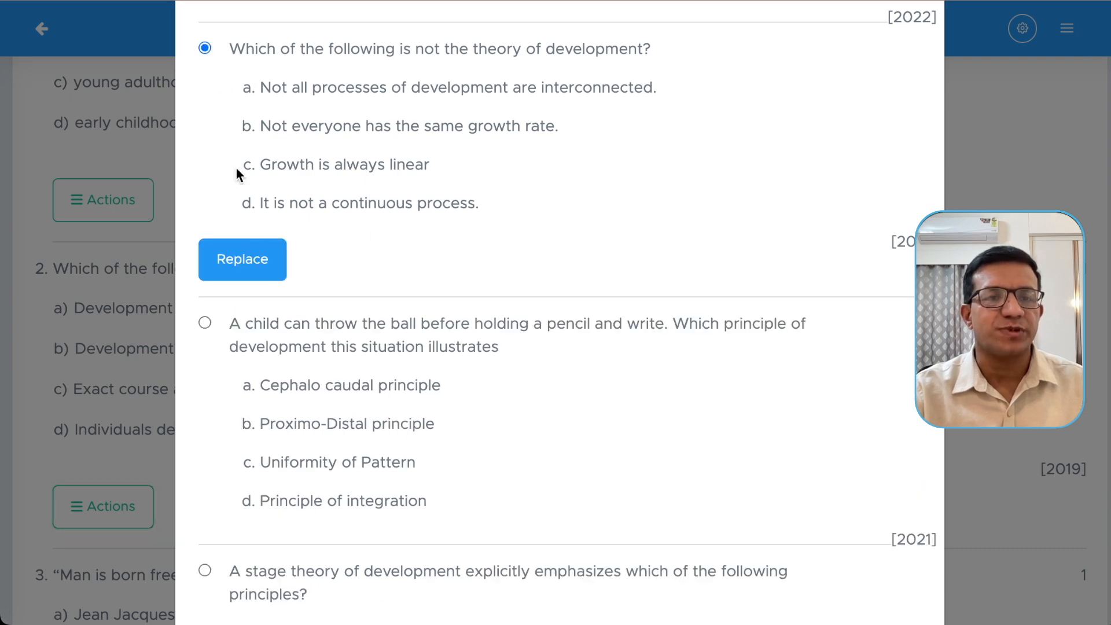
left_click(251, 256)
- View question 1 of Part I in the question editor and close it without making changes
scroll(301, 384, "up", 4)
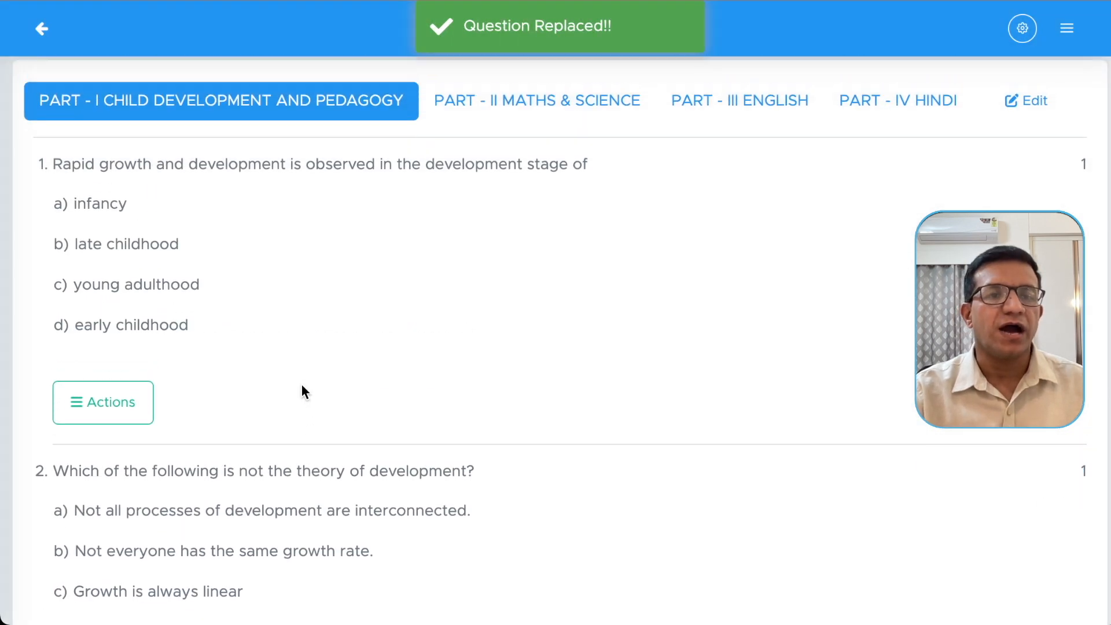
left_click(95, 435)
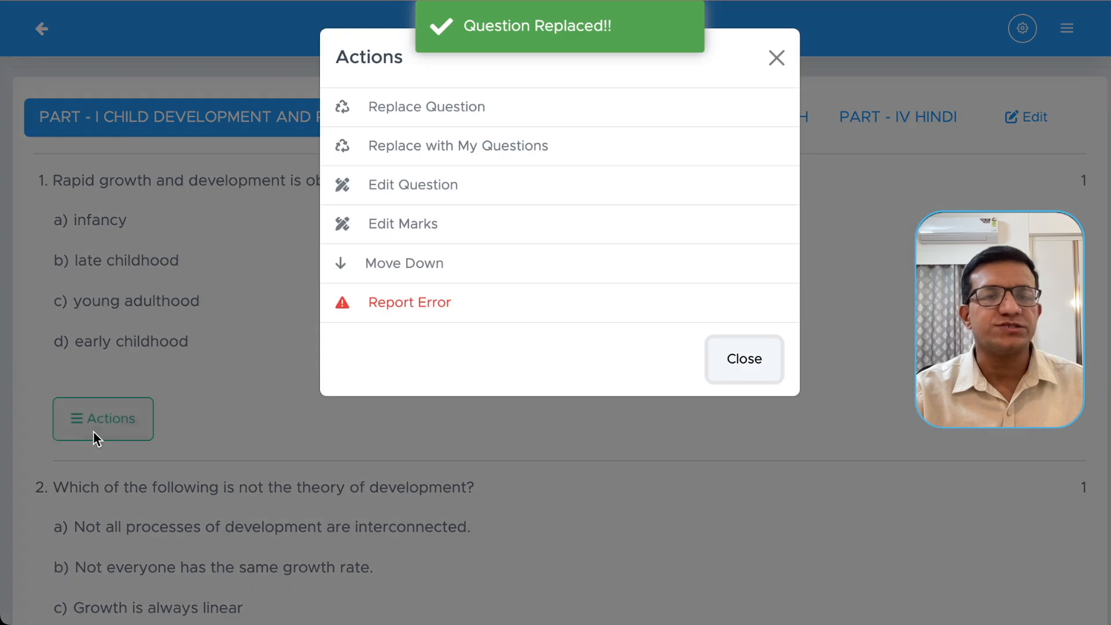
left_click(412, 184)
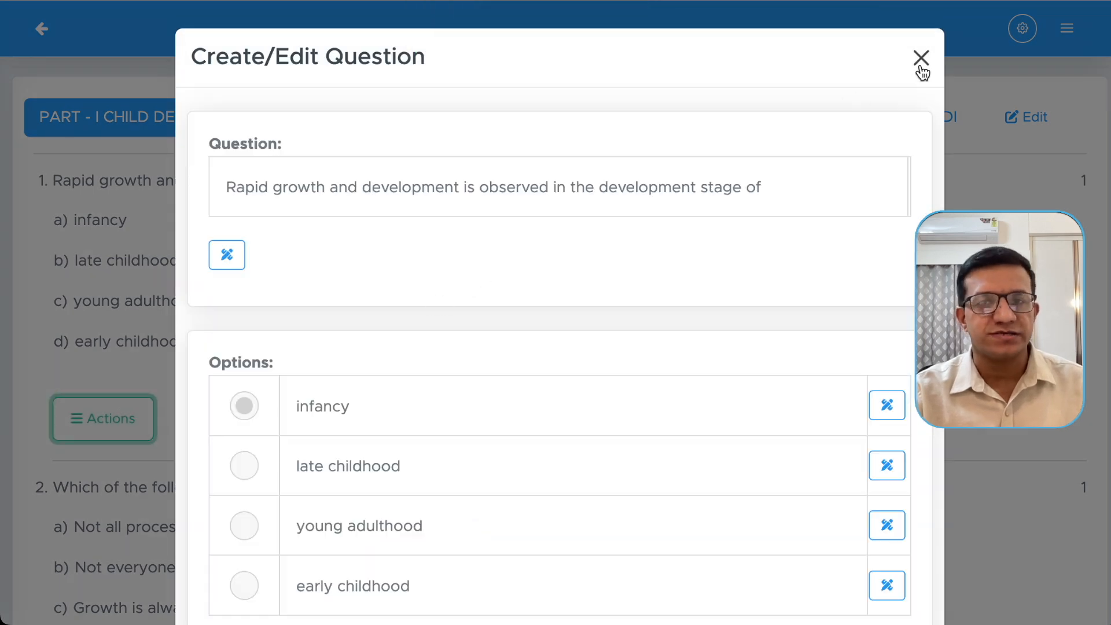
left_click(920, 57)
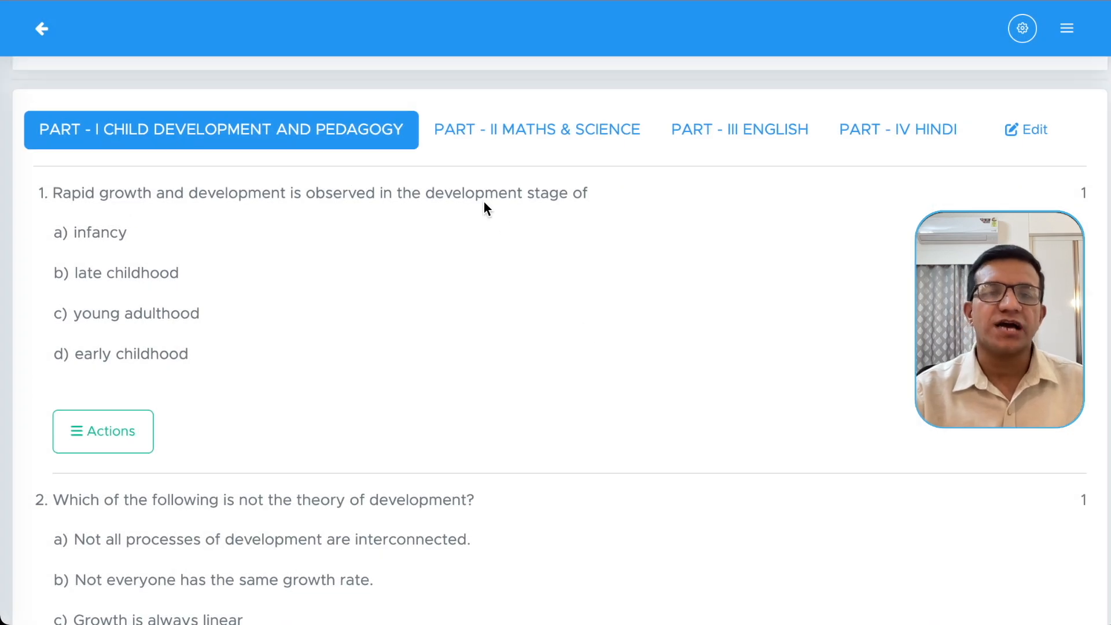
- Review the Maths & Science, English and Hindi parts, going through the Hindi questions to the end of the paper
left_click(518, 129)
left_click(732, 129)
left_click(915, 128)
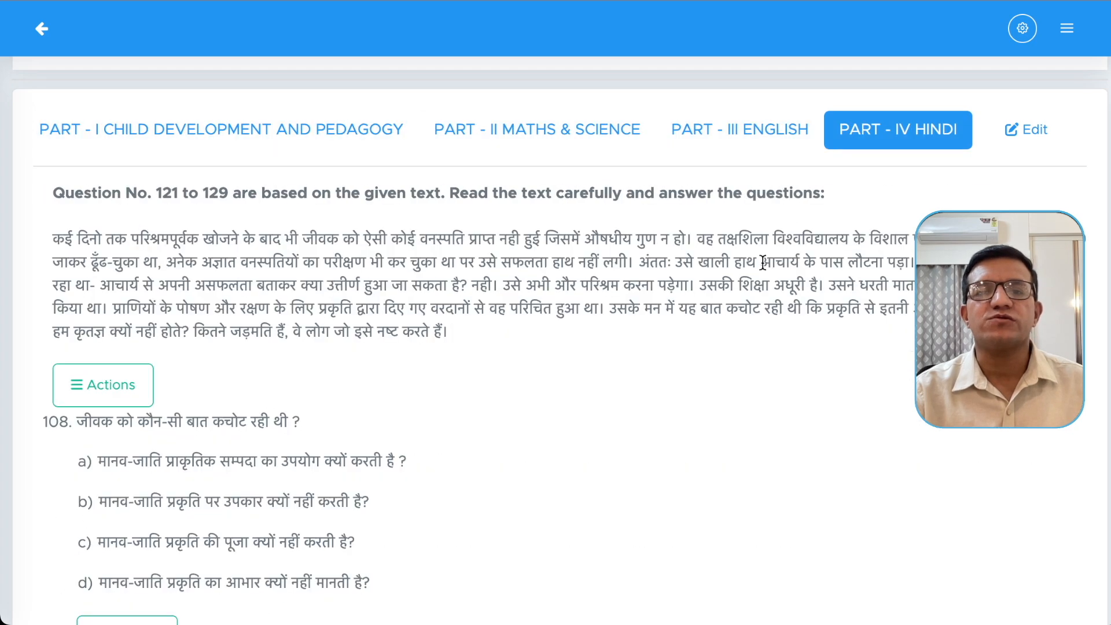
scroll(751, 275, "down", 20)
scroll(751, 276, "down", 20)
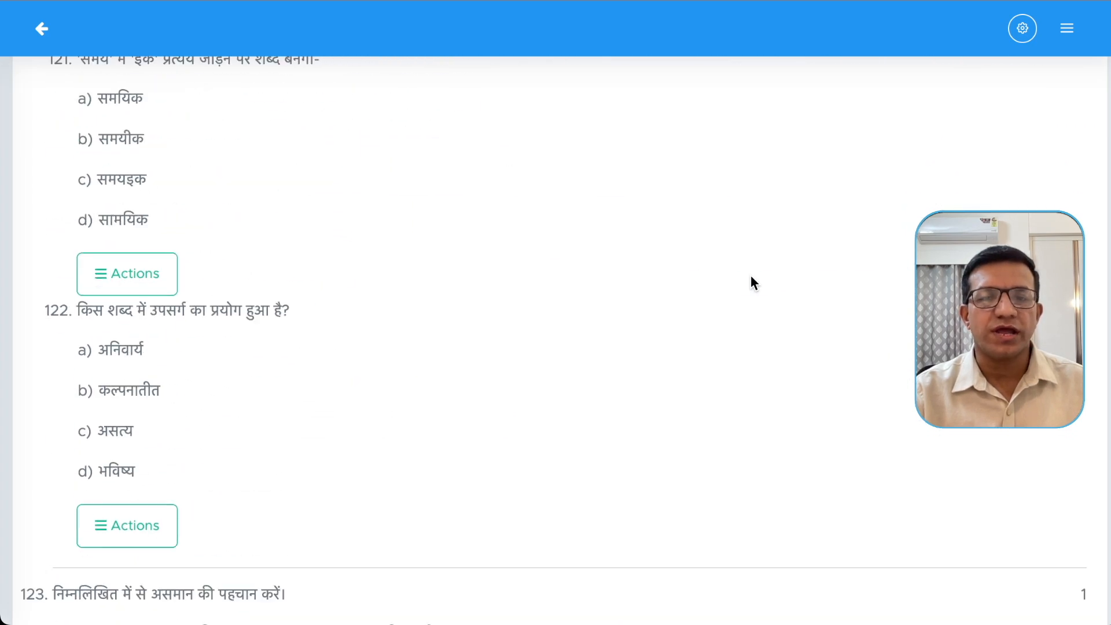
scroll(751, 283, "down", 20)
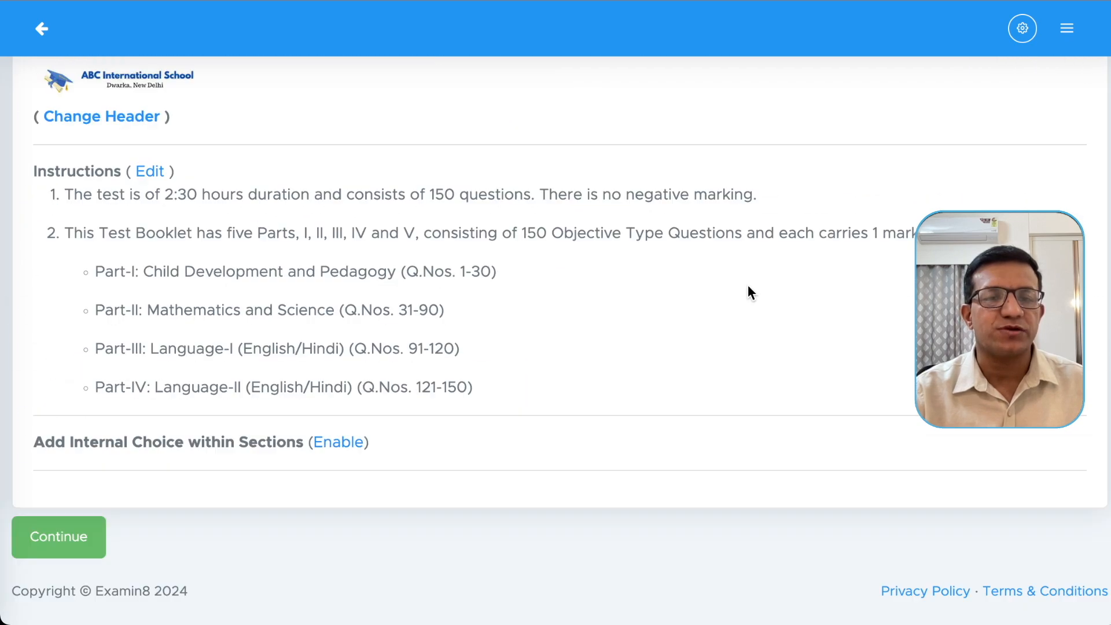
- Continue to the quiz schedule and set the start to 26/06/2024, 04:55 PM and the end to 27/06/2024, 04:53 PM
left_click(70, 531)
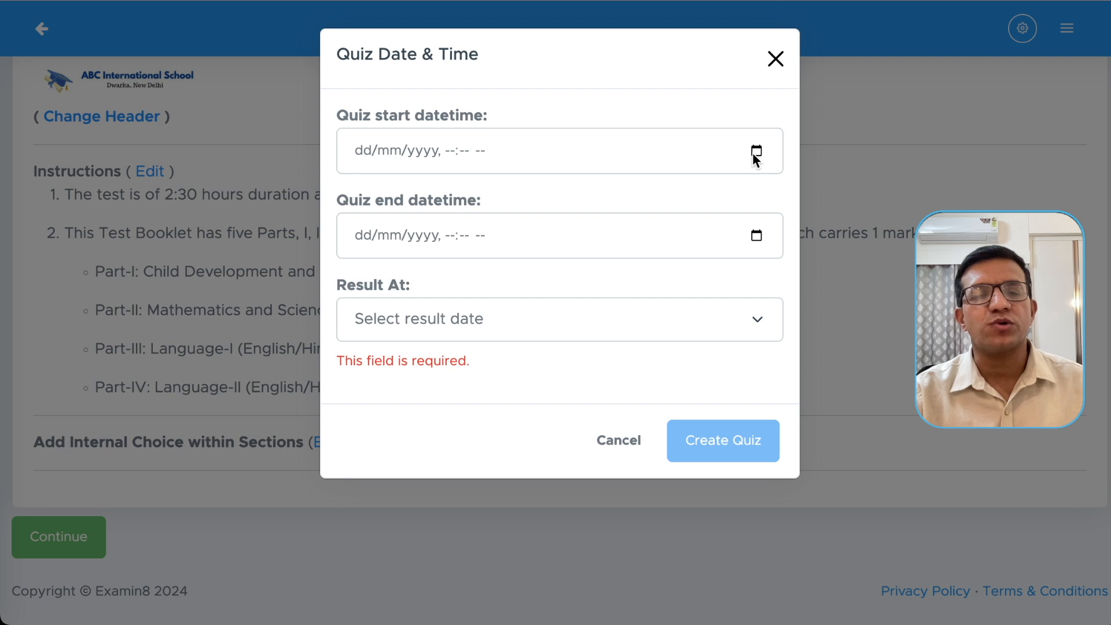
left_click(756, 157)
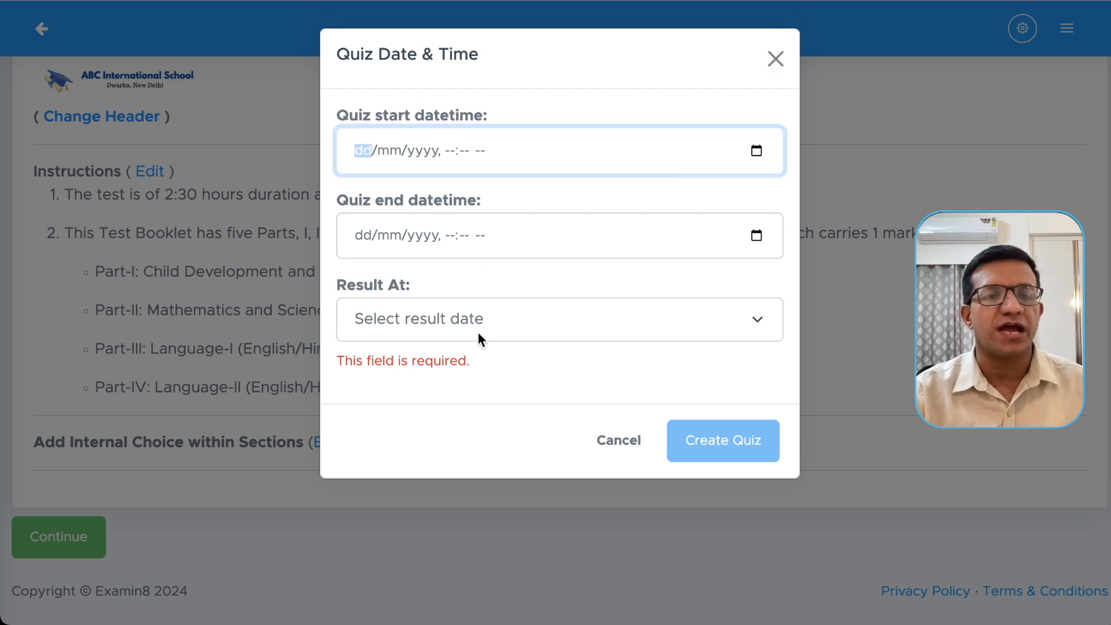
left_click(436, 369)
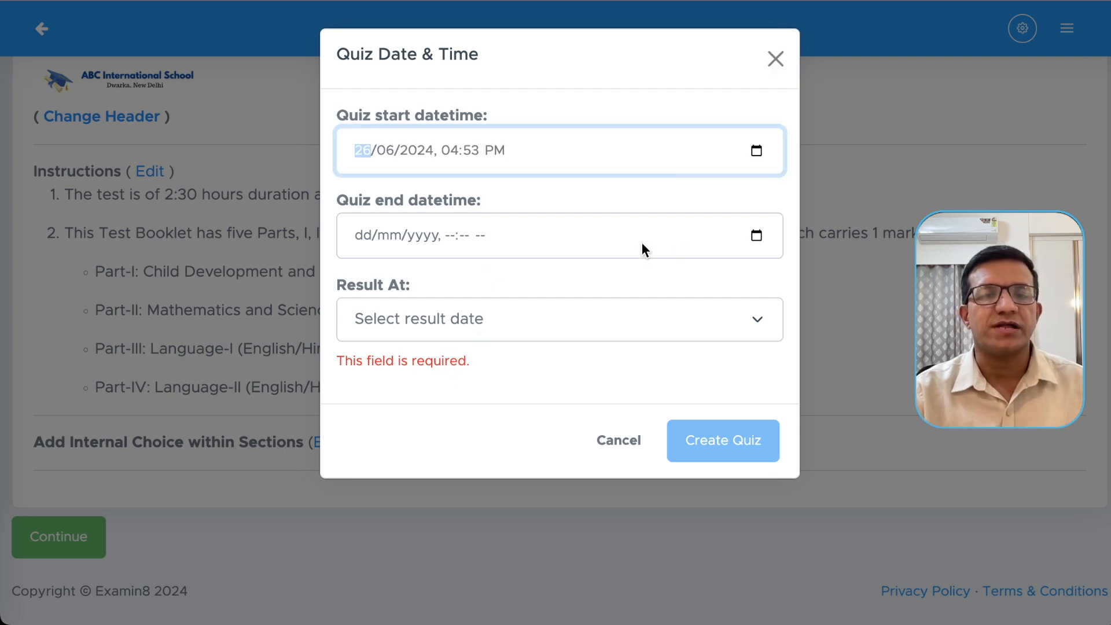
left_click(628, 273)
left_click(747, 188)
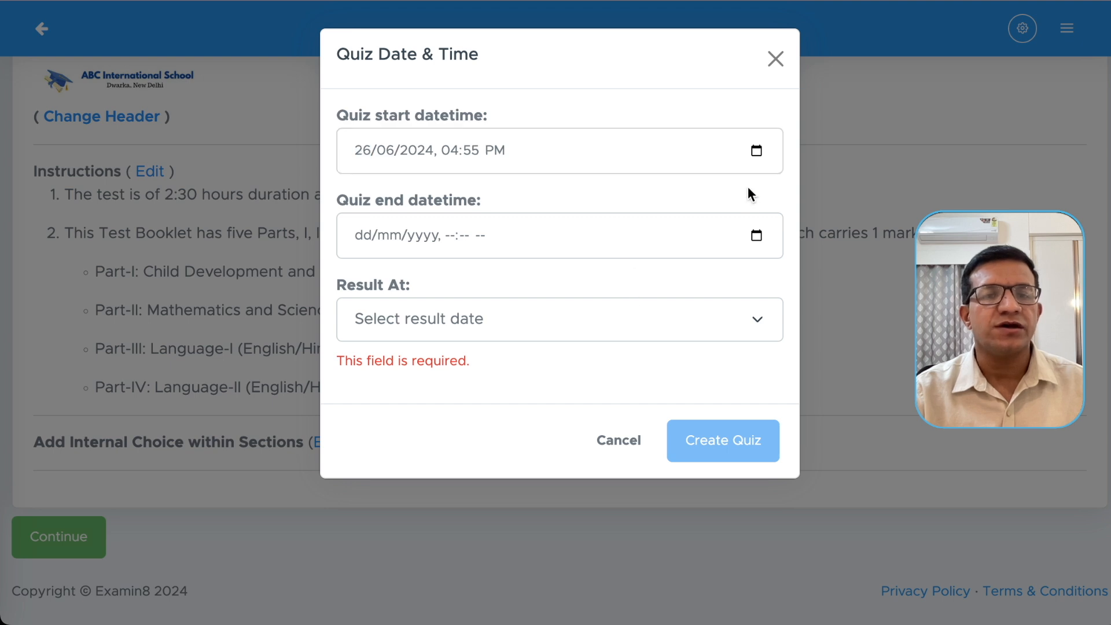
left_click(742, 238)
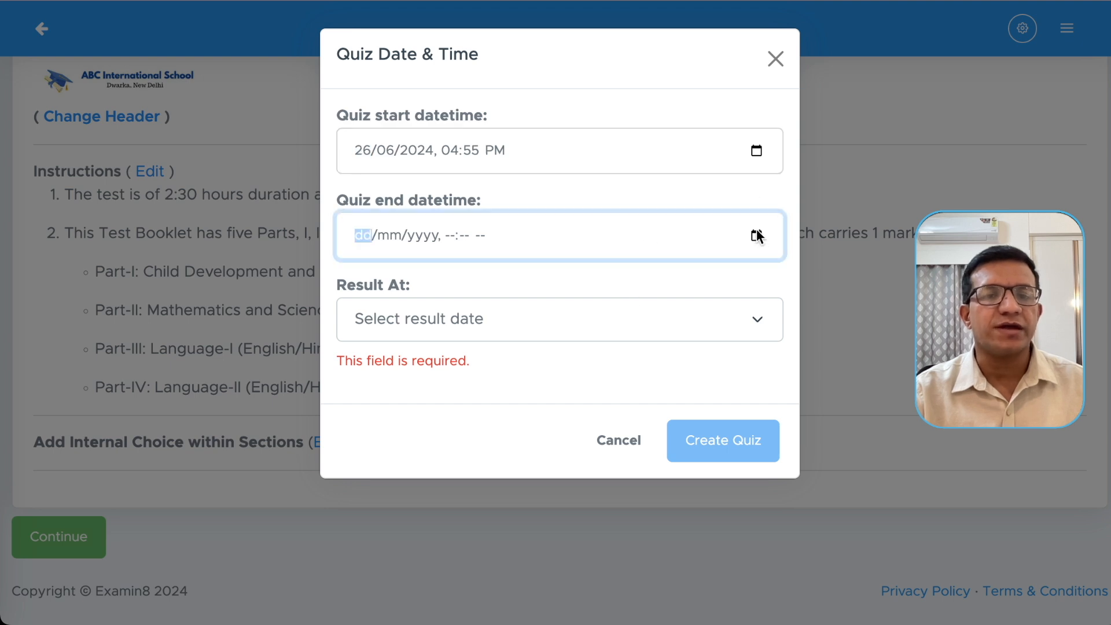
left_click(471, 453)
left_click(767, 271)
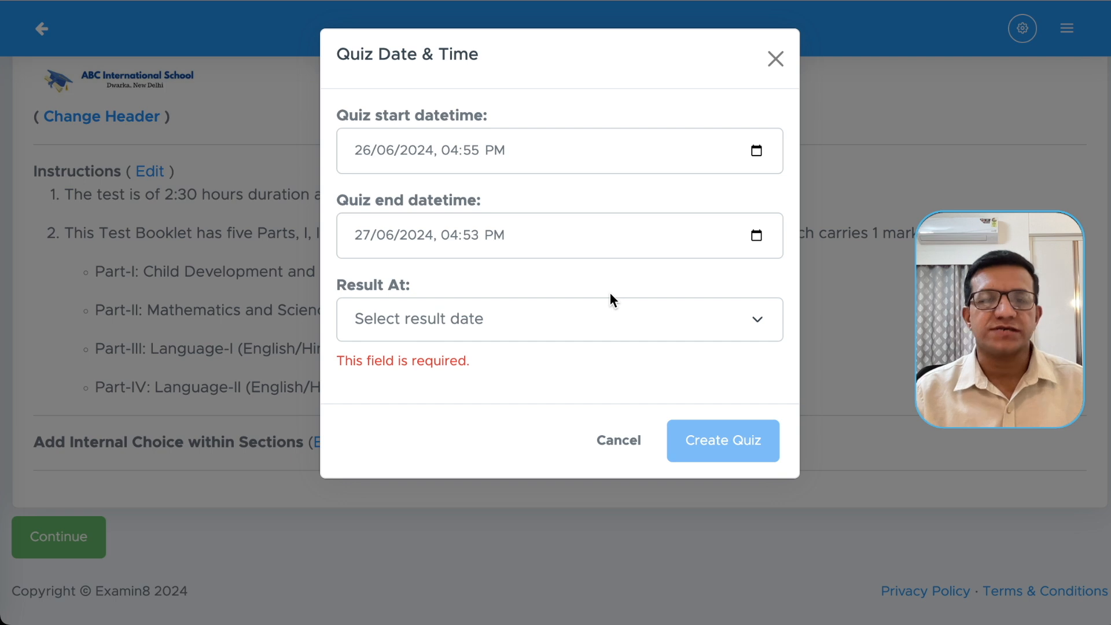
- Set the result time to "When student submits the quiz", create the quiz and acknowledge its creation
left_click(597, 325)
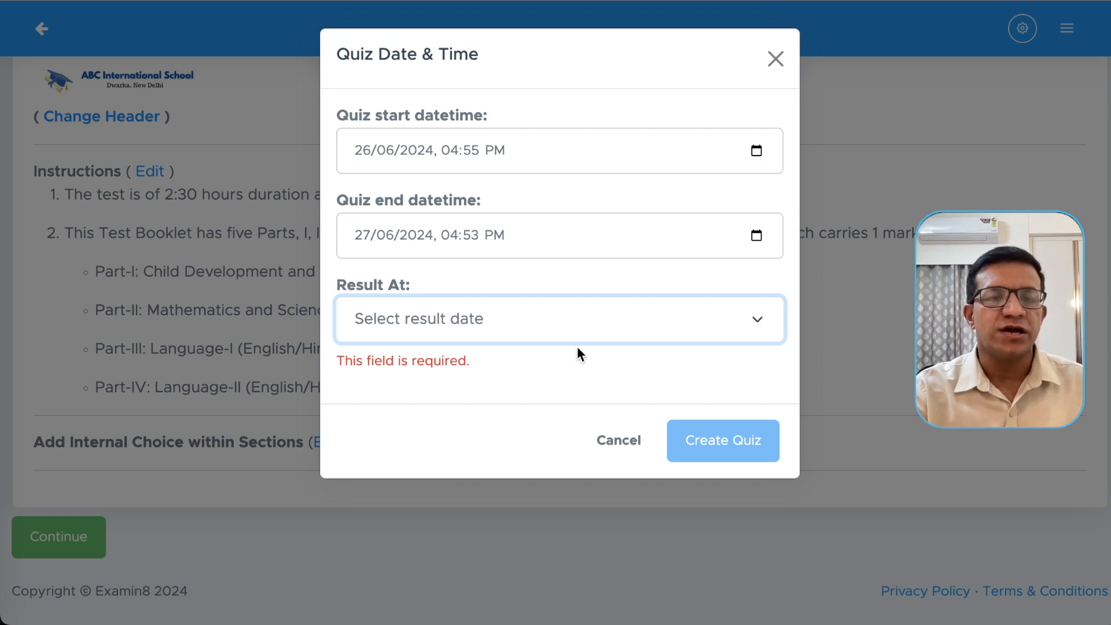
key("Down")
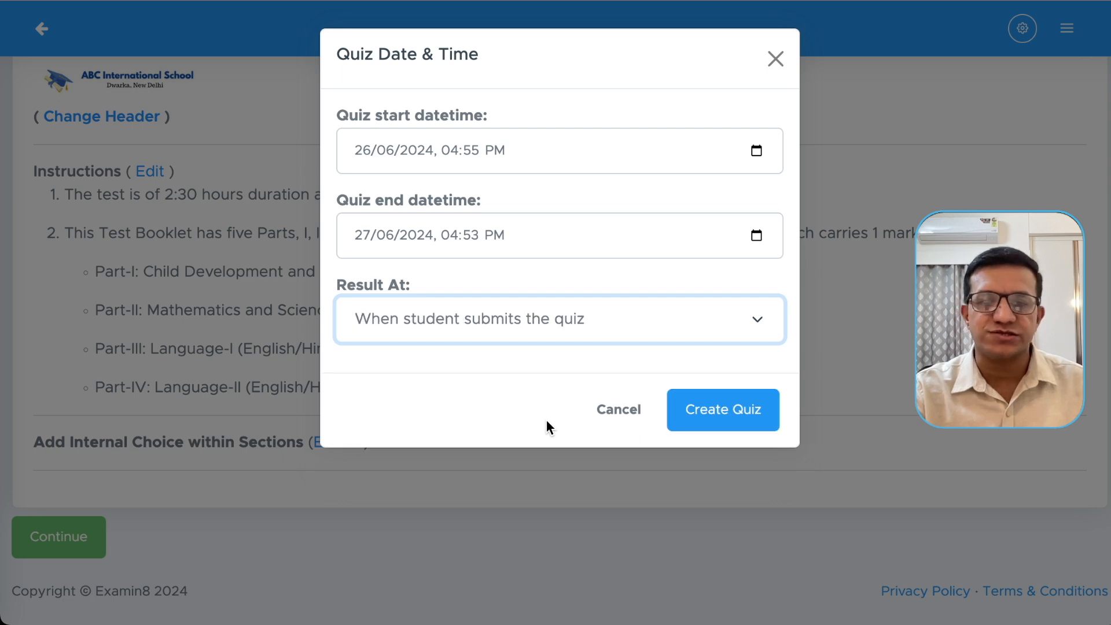
left_click(733, 414)
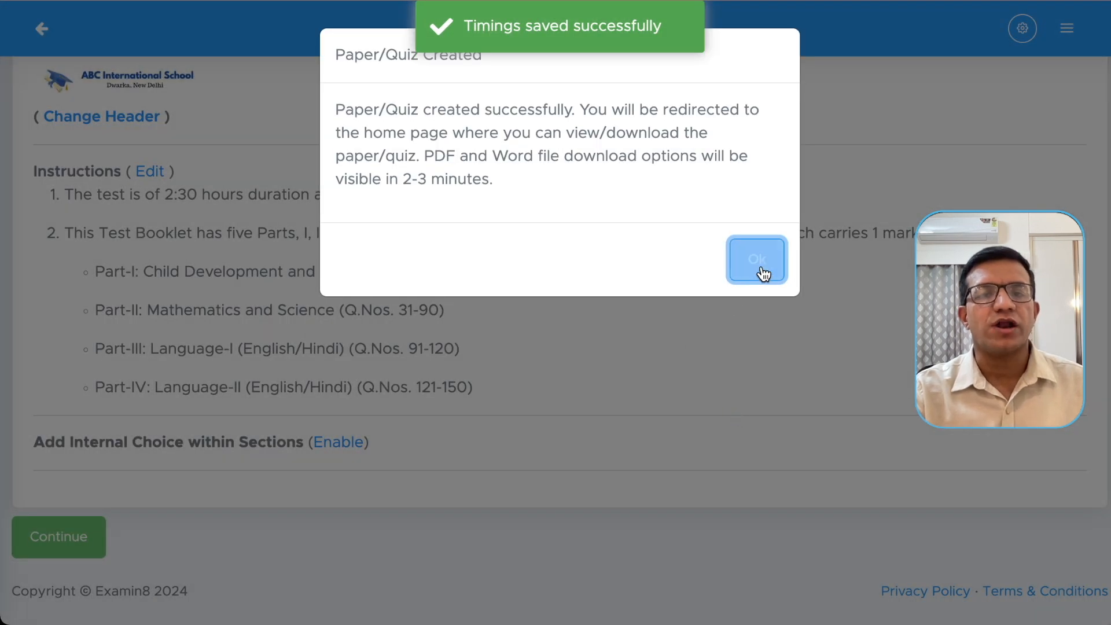
left_click(760, 259)
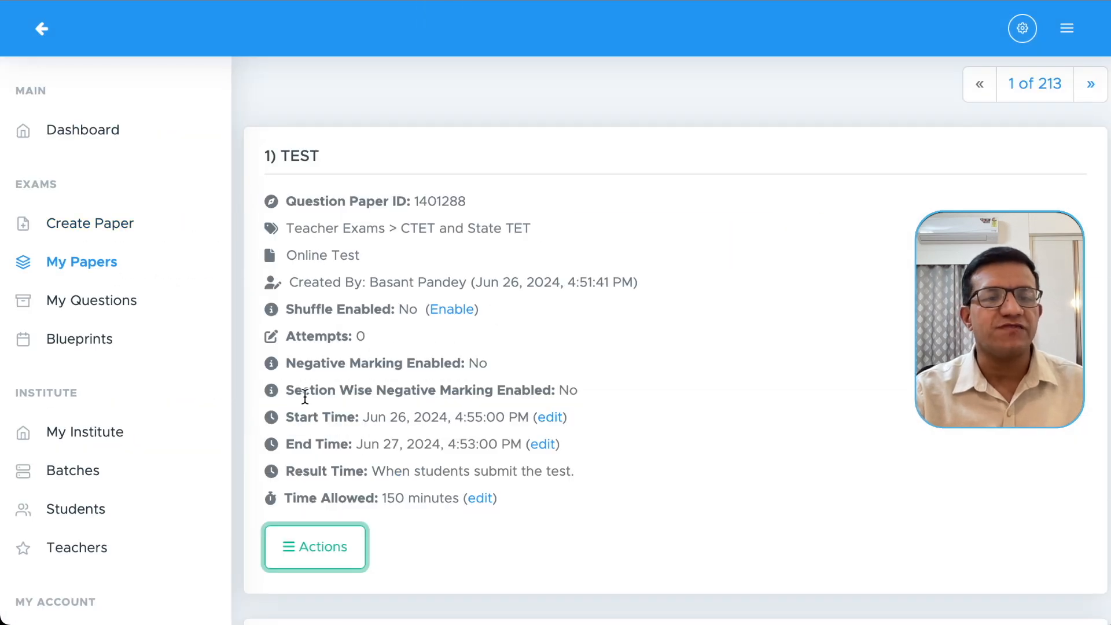
- Open the sharing options of the TEST quiz and look through the batches it can be assigned to
left_click(298, 554)
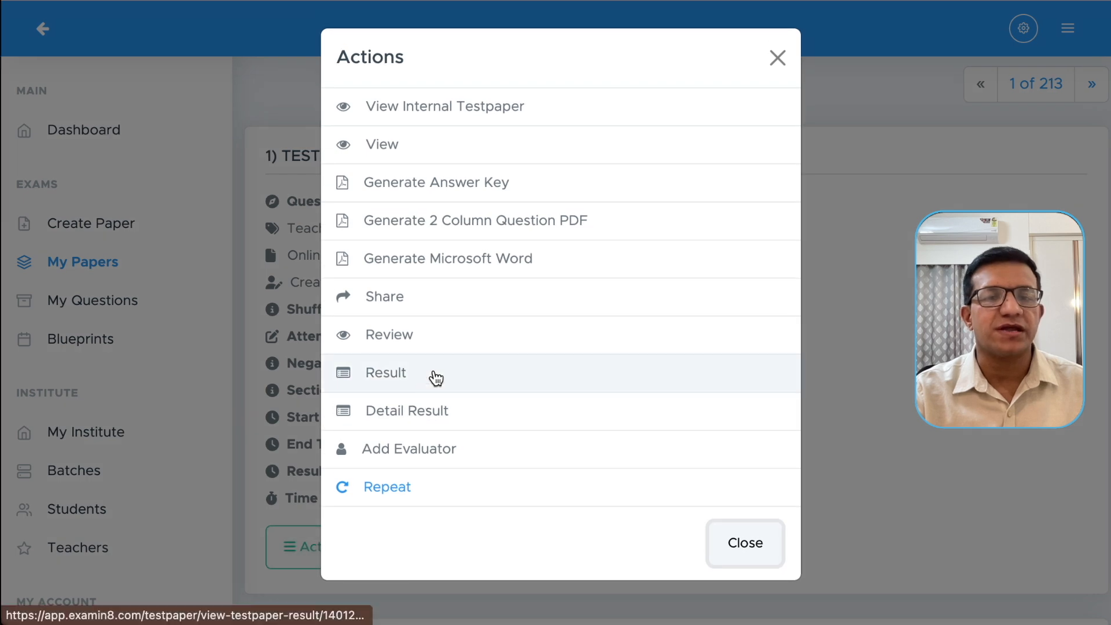
left_click(392, 296)
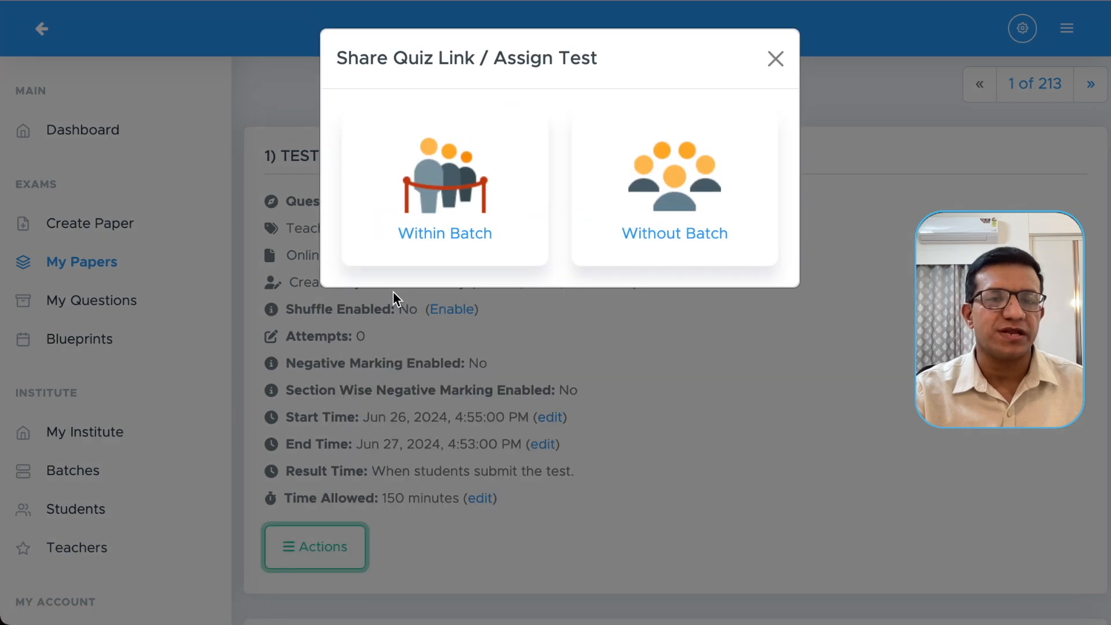
left_click(446, 233)
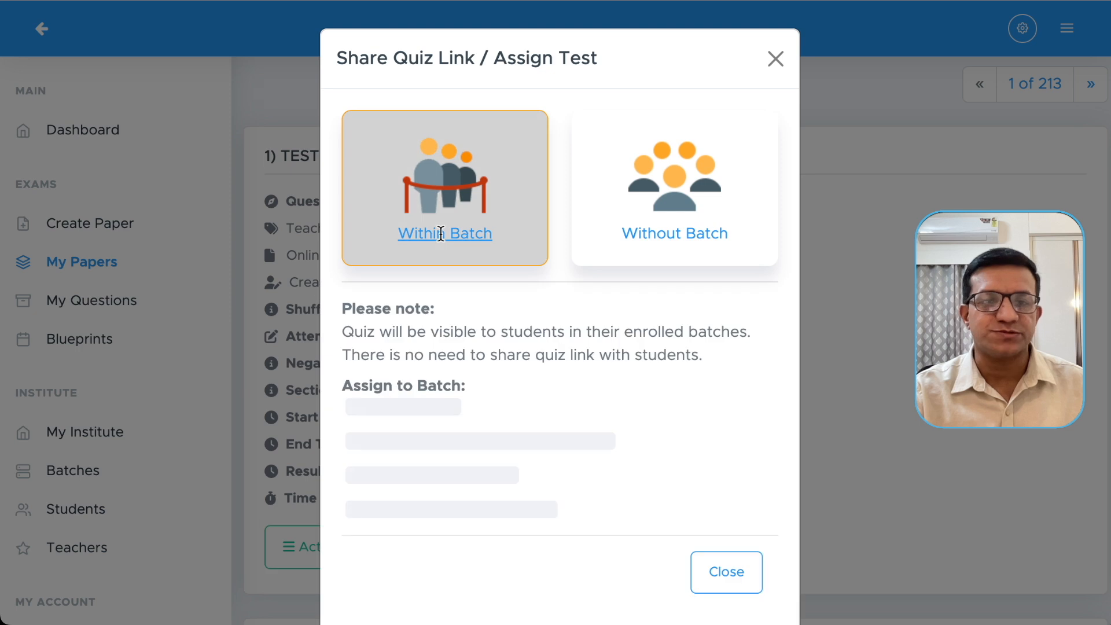
scroll(518, 449, "down", 3)
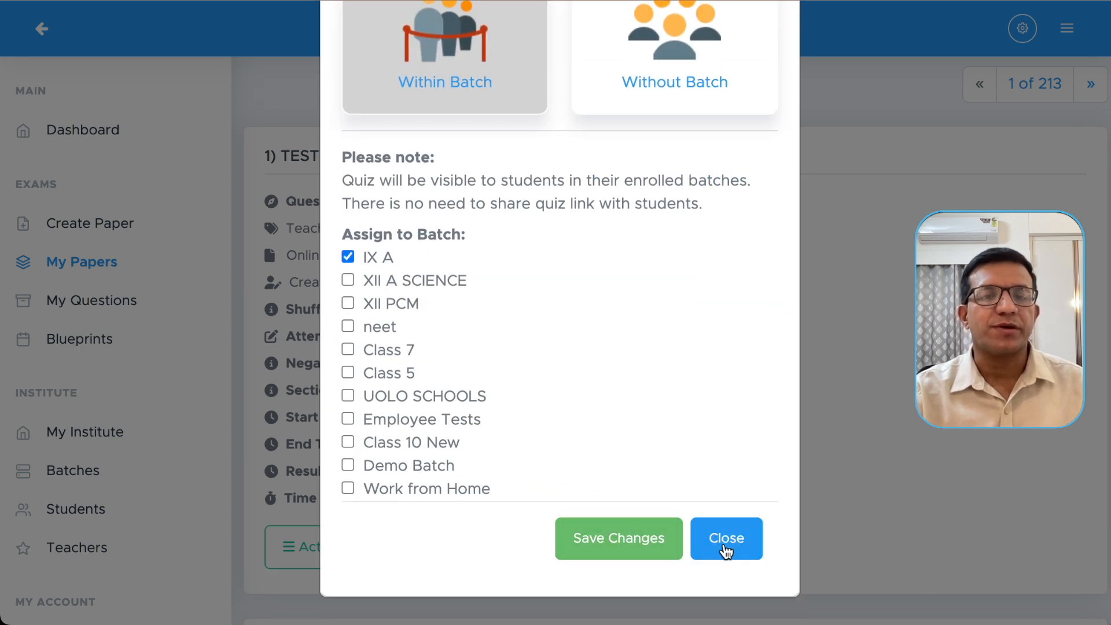
scroll(630, 361, "up", 3)
- Copy the student link for sharing the quiz without a batch and open it in a new browser tab
left_click(665, 210)
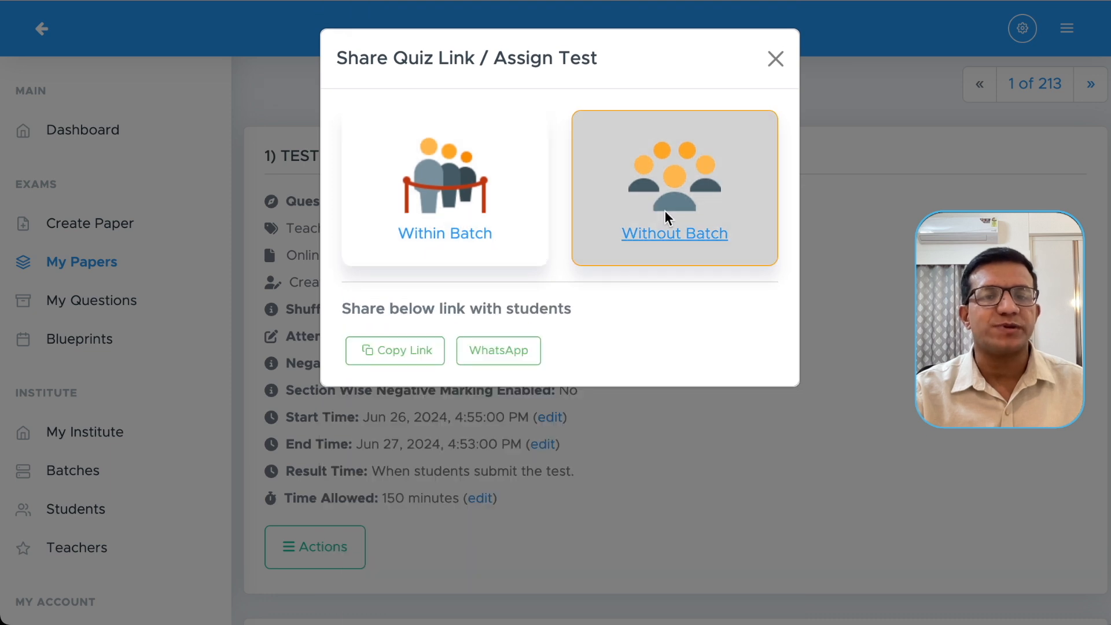
left_click(394, 352)
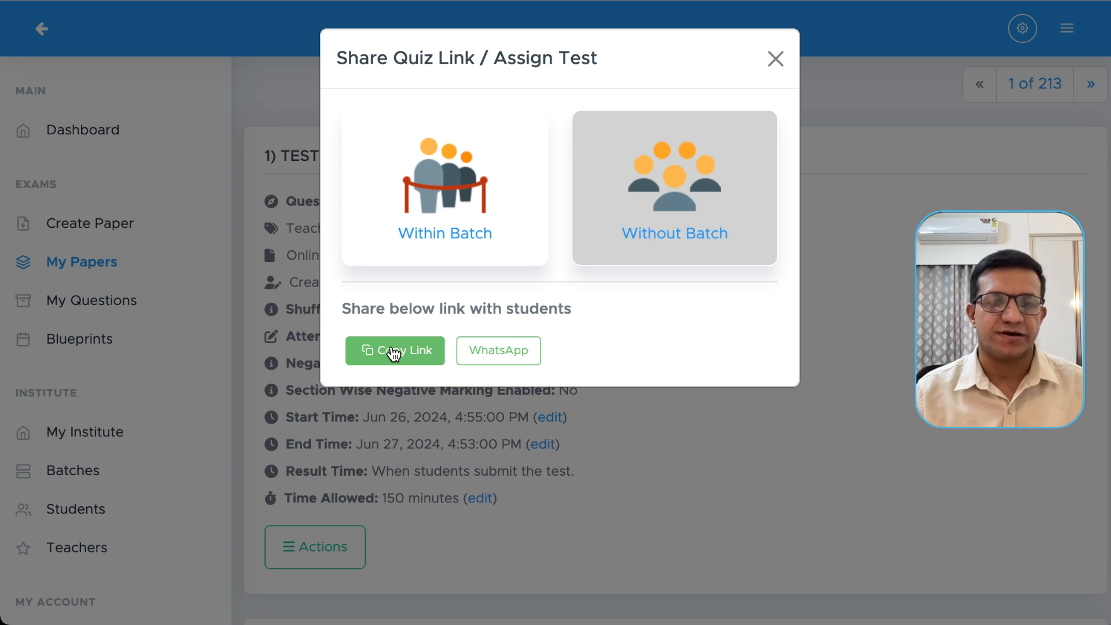
left_click(393, 352)
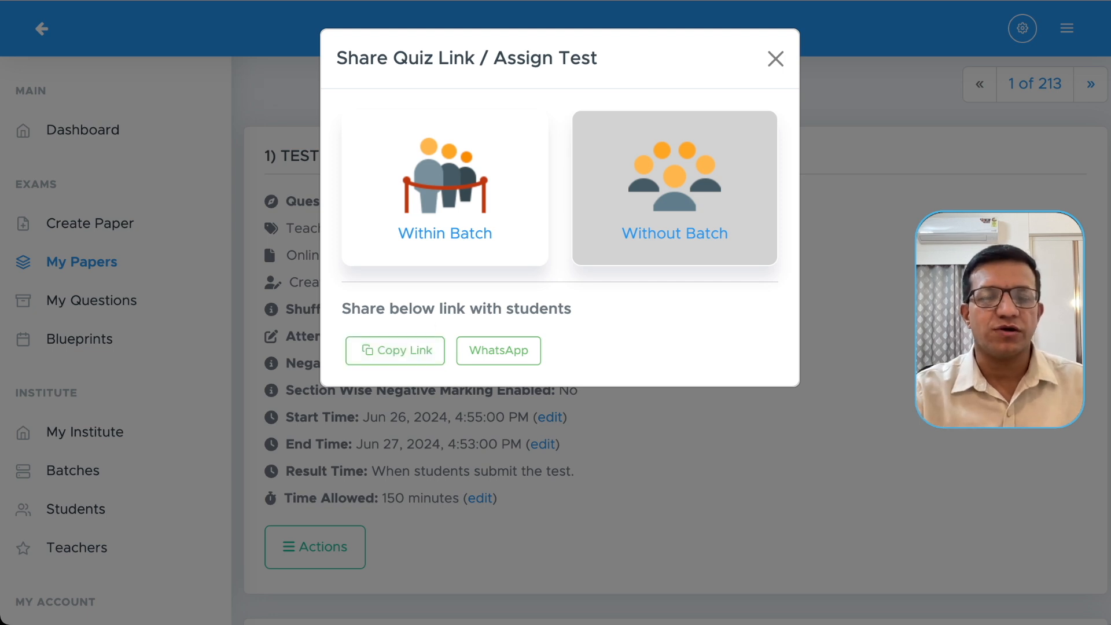
key("super+t")
key("super+v")
key("Return")
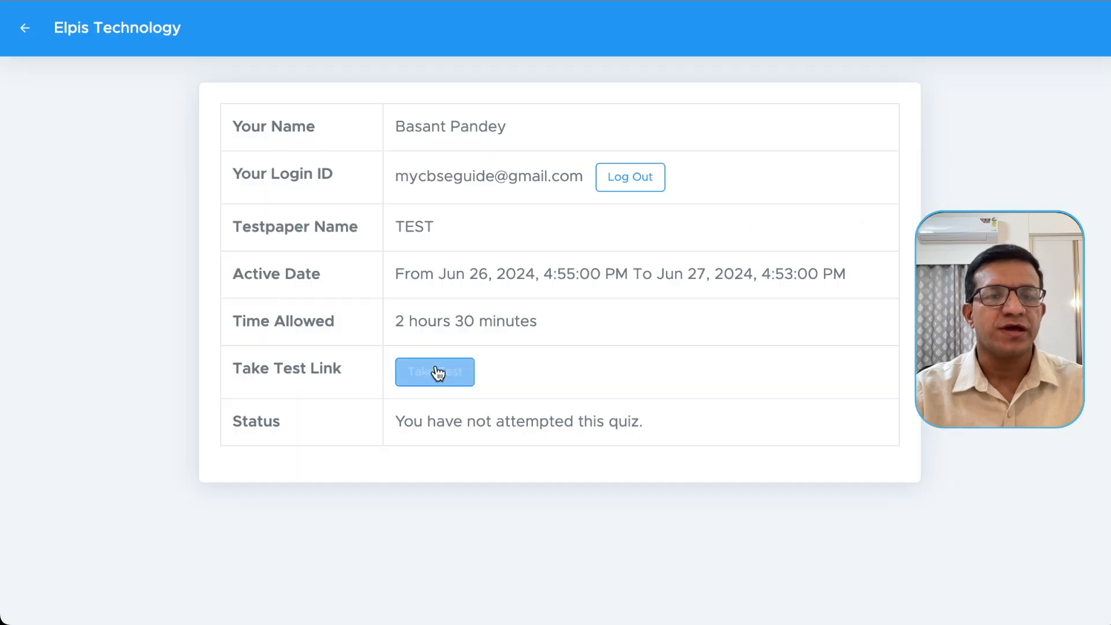
- Take the TEST quiz as a student, going through its instructions and starting the test
left_click(438, 373)
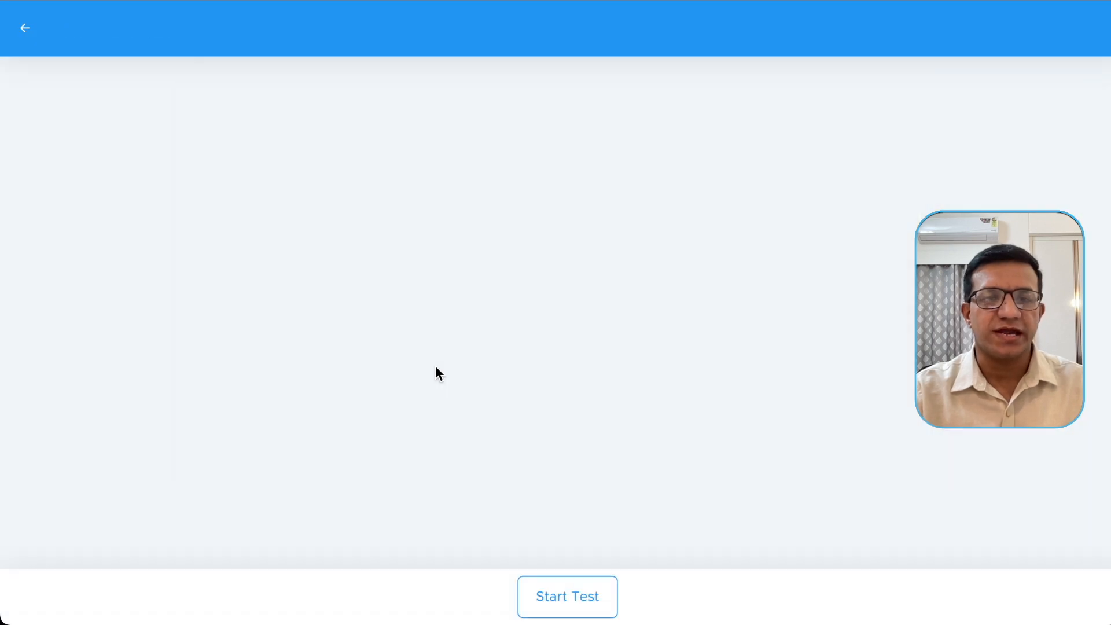
scroll(609, 372, "down", 1)
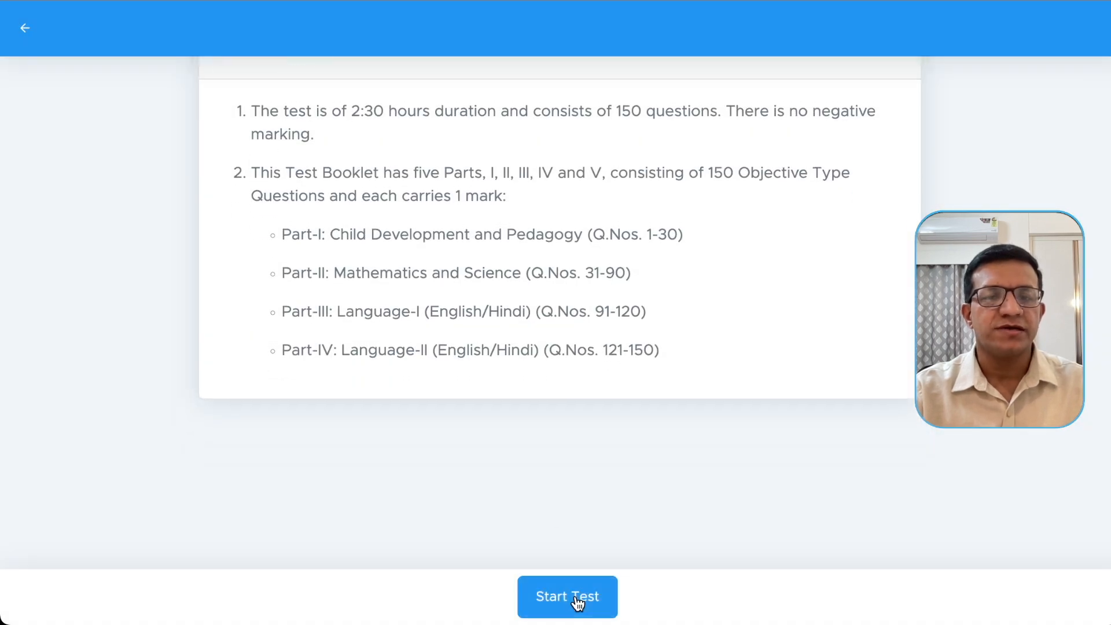
left_click(577, 602)
left_click(750, 269)
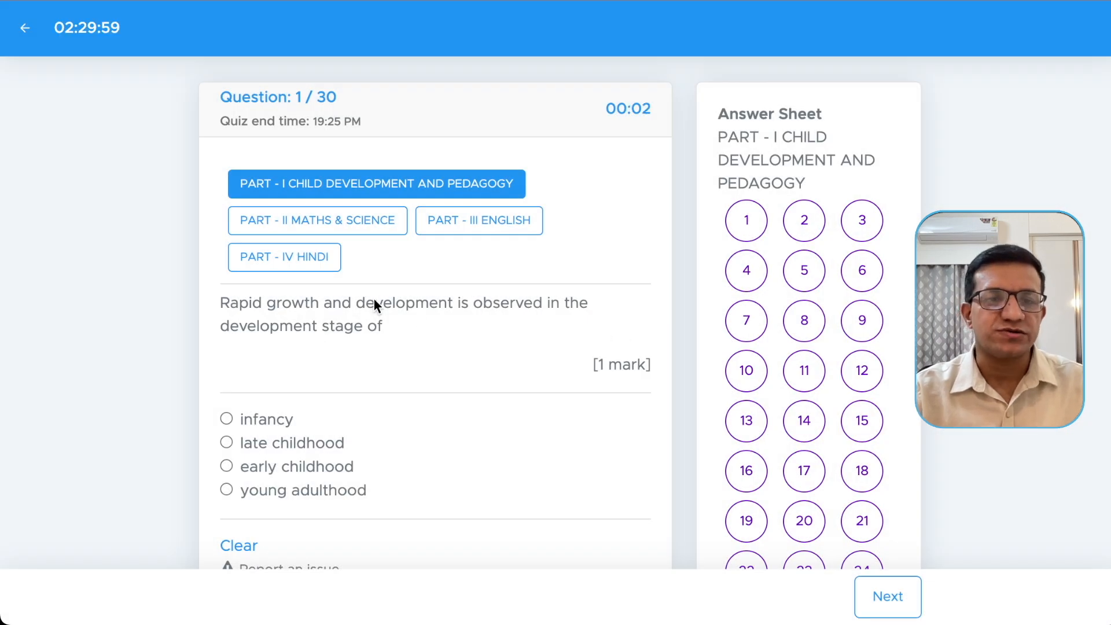
- Answer question 1 of Part I with "infancy" and question 1 of Part II Maths & Science with "17 cm"
scroll(441, 307, "down", 3)
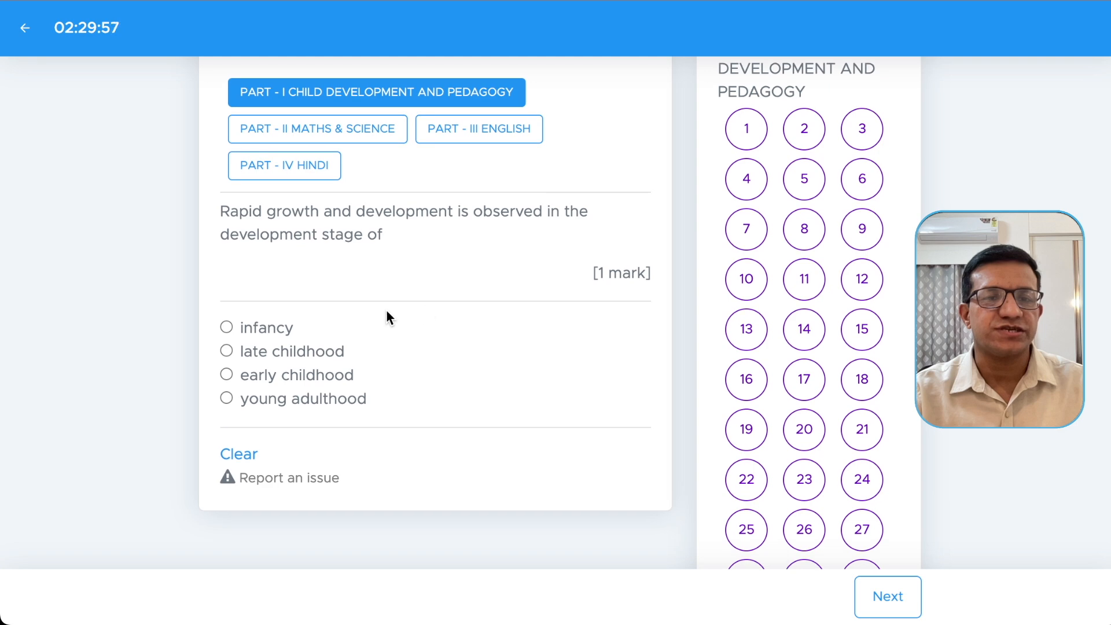
left_click(226, 327)
scroll(613, 383, "down", 2)
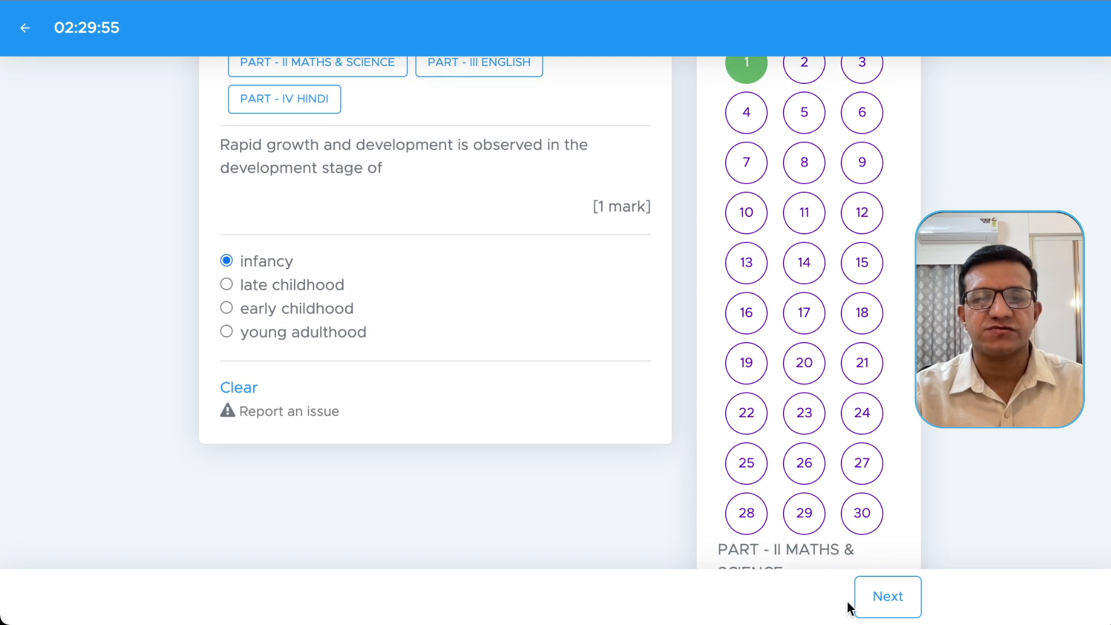
left_click(888, 596)
scroll(824, 416, "down", 5)
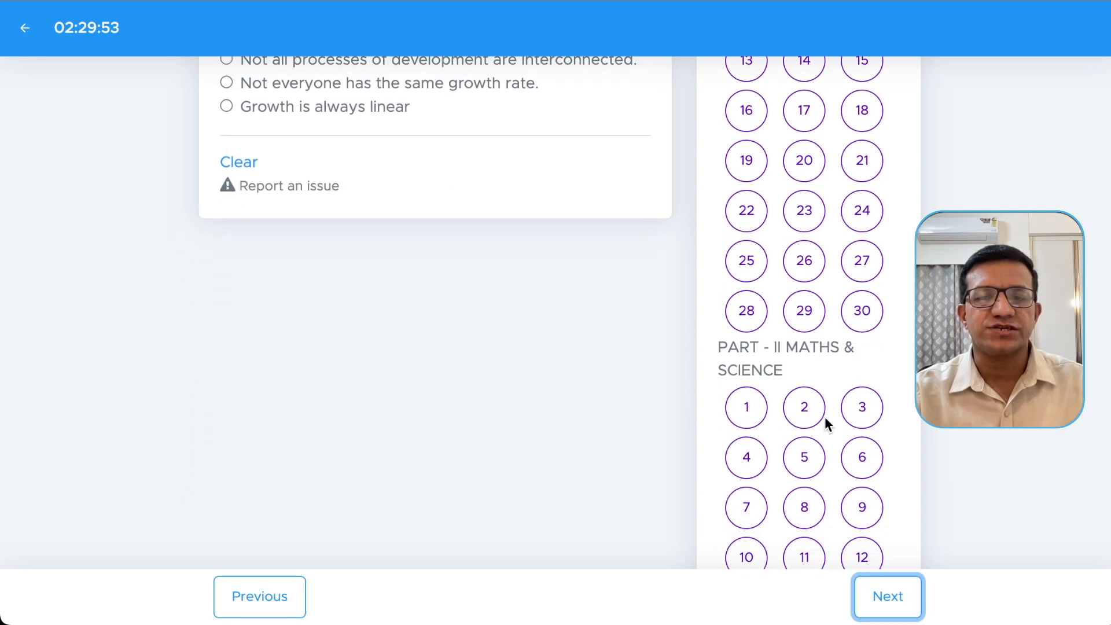
left_click(759, 382)
scroll(379, 332, "up", 4)
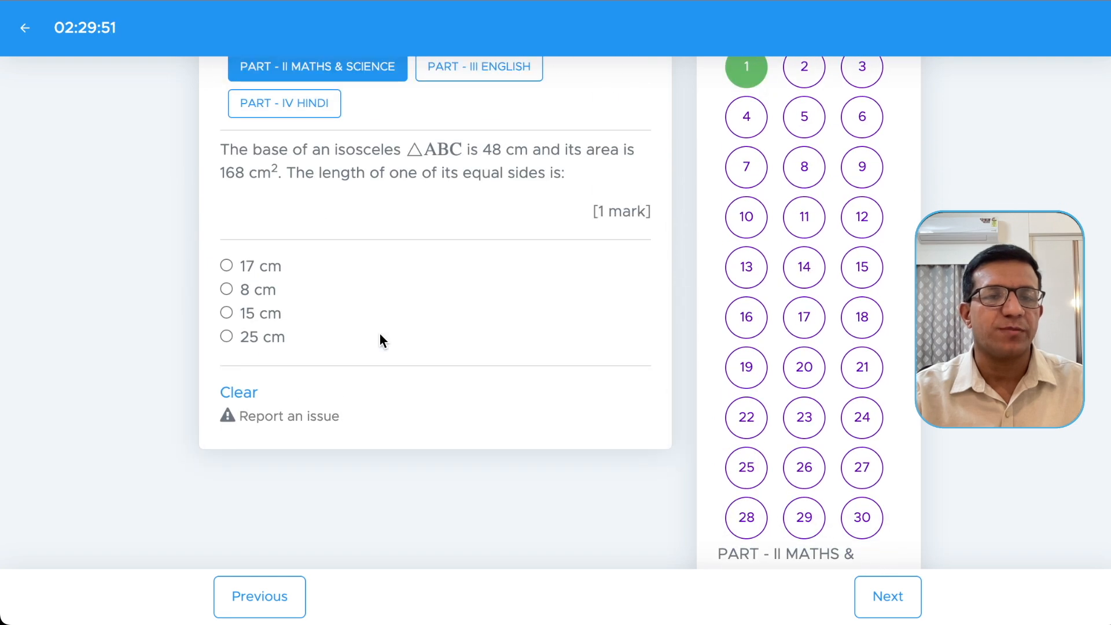
left_click(226, 265)
- Answer question 1 of Part III English with "a good crop" and question 1 of Part IV Hindi with "भक्ति भाव"
scroll(746, 313, "down", 15)
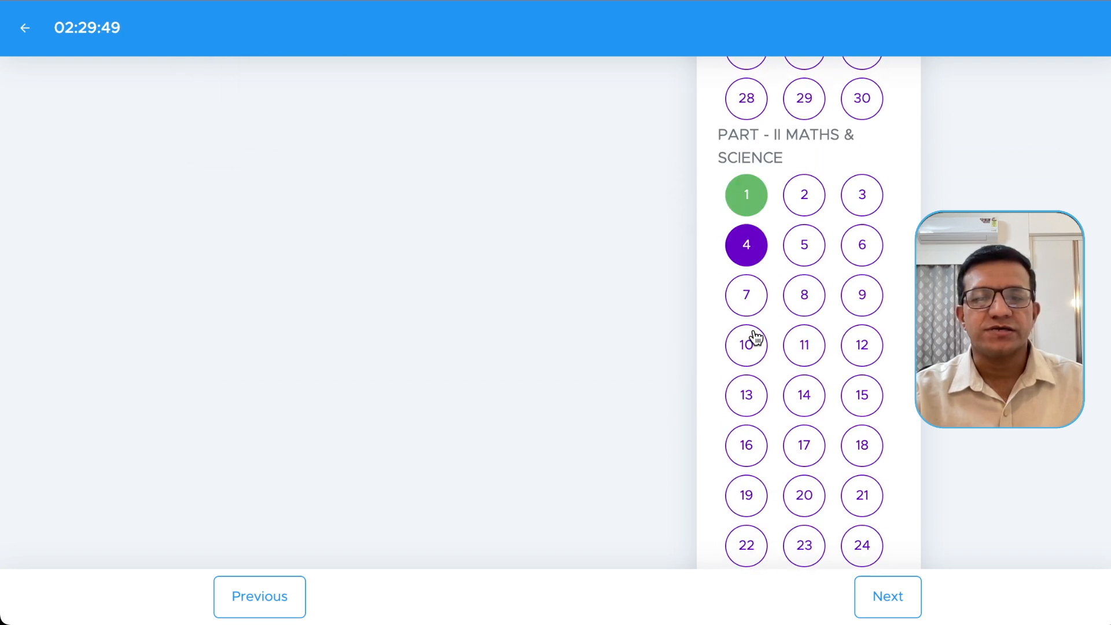
scroll(754, 333, "down", 8)
left_click(745, 384)
scroll(495, 394, "up", 6)
left_click(226, 369)
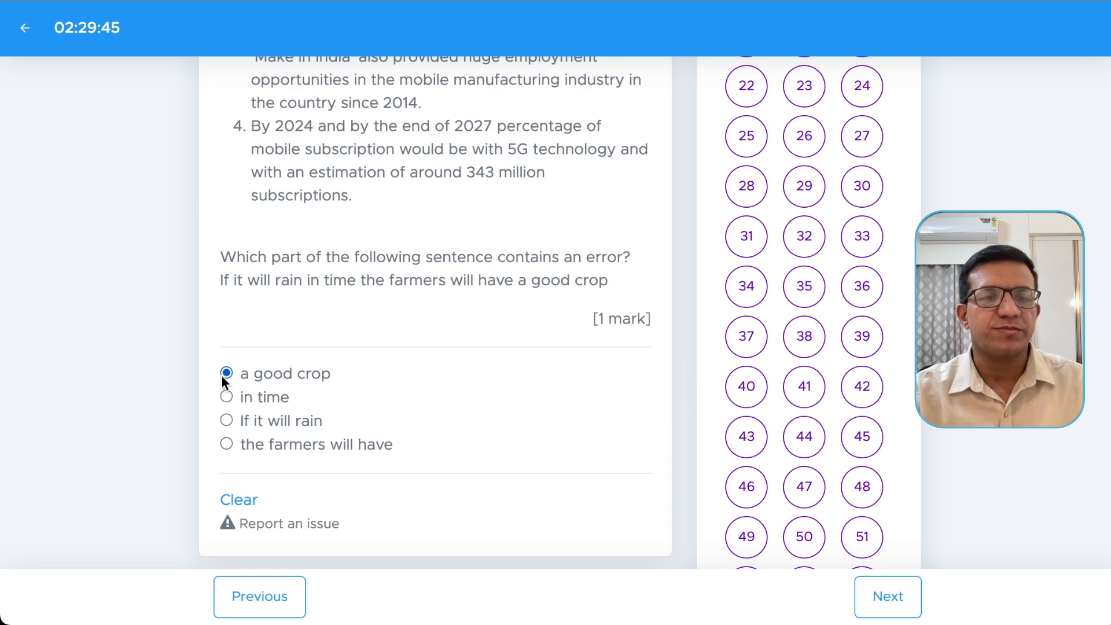
scroll(818, 371, "down", 18)
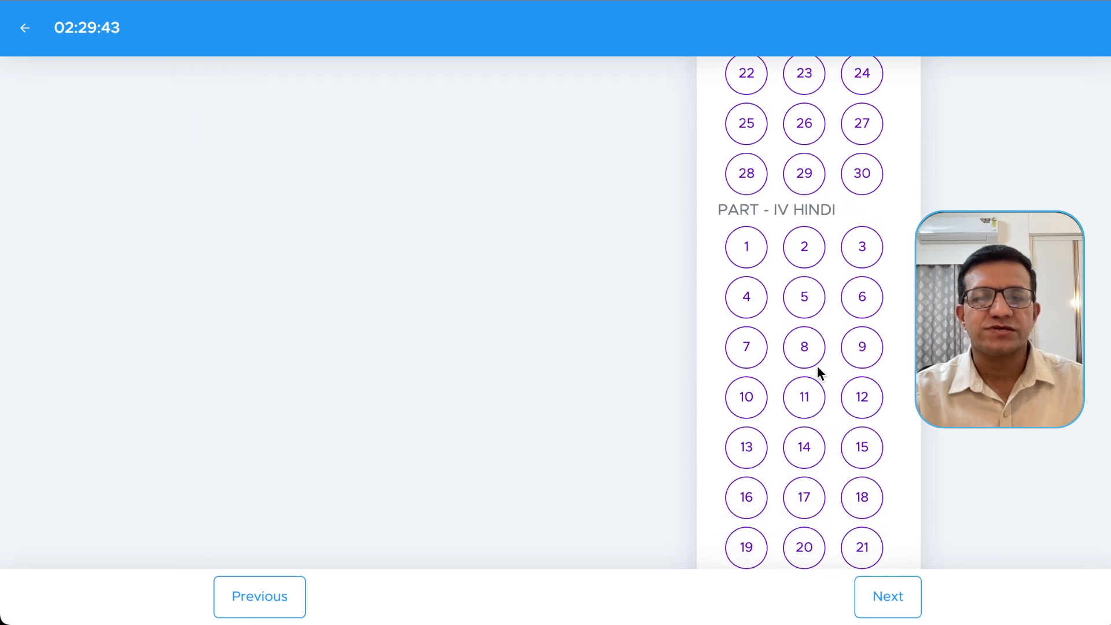
left_click(745, 246)
scroll(443, 317, "up", 20)
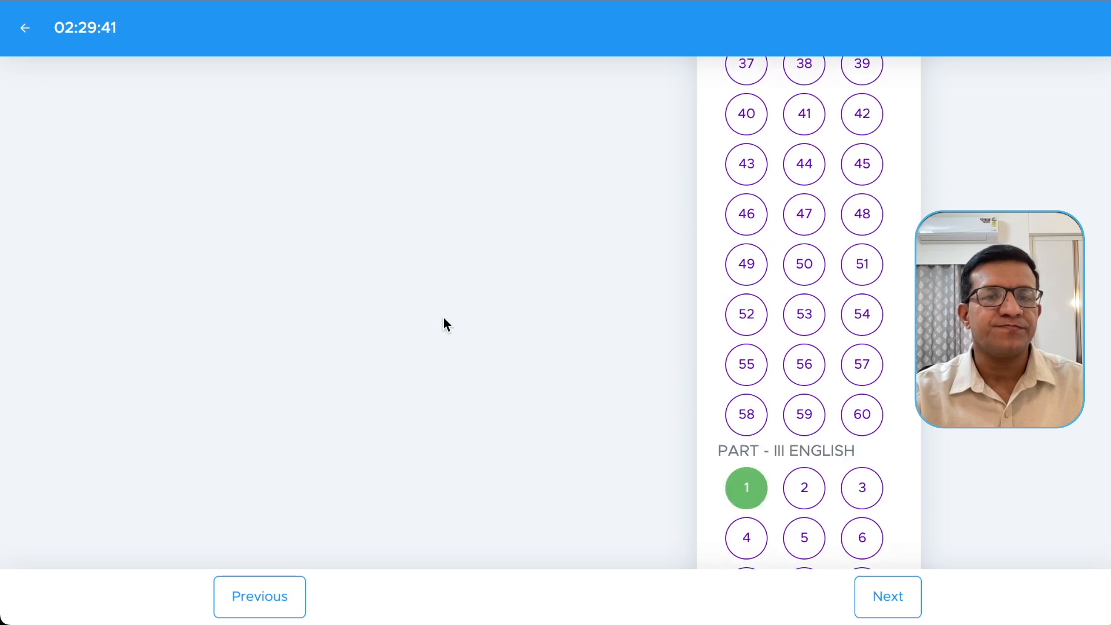
left_click(226, 305)
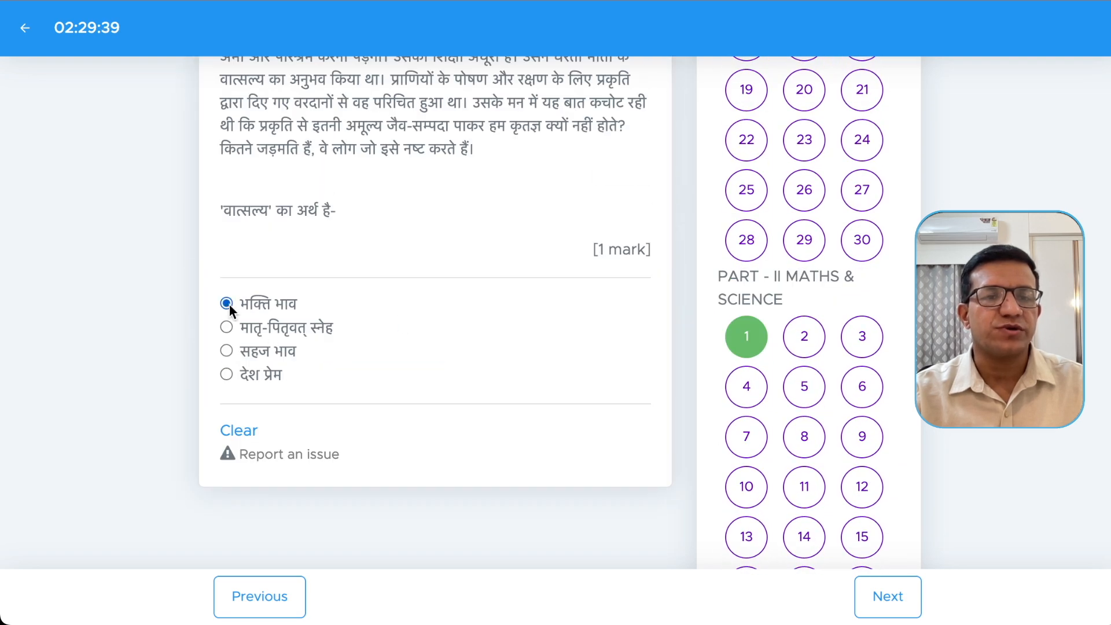
- Submit the test from the end of the answer sheet, confirm the submission and return to the quiz details page
scroll(713, 369, "down", 3)
scroll(713, 369, "down", 20)
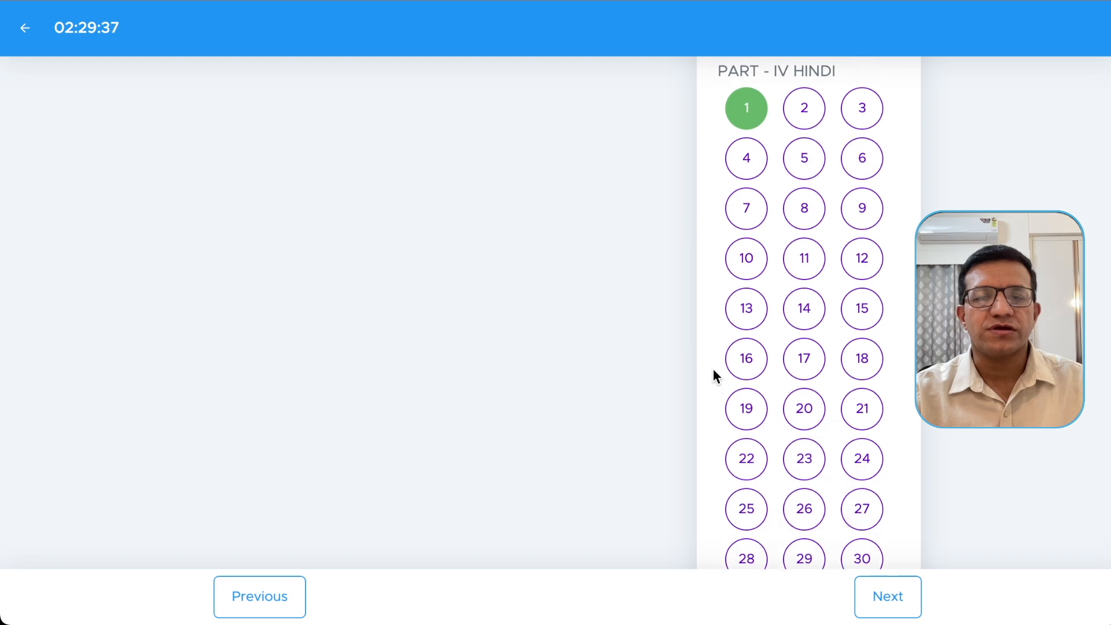
left_click(868, 516)
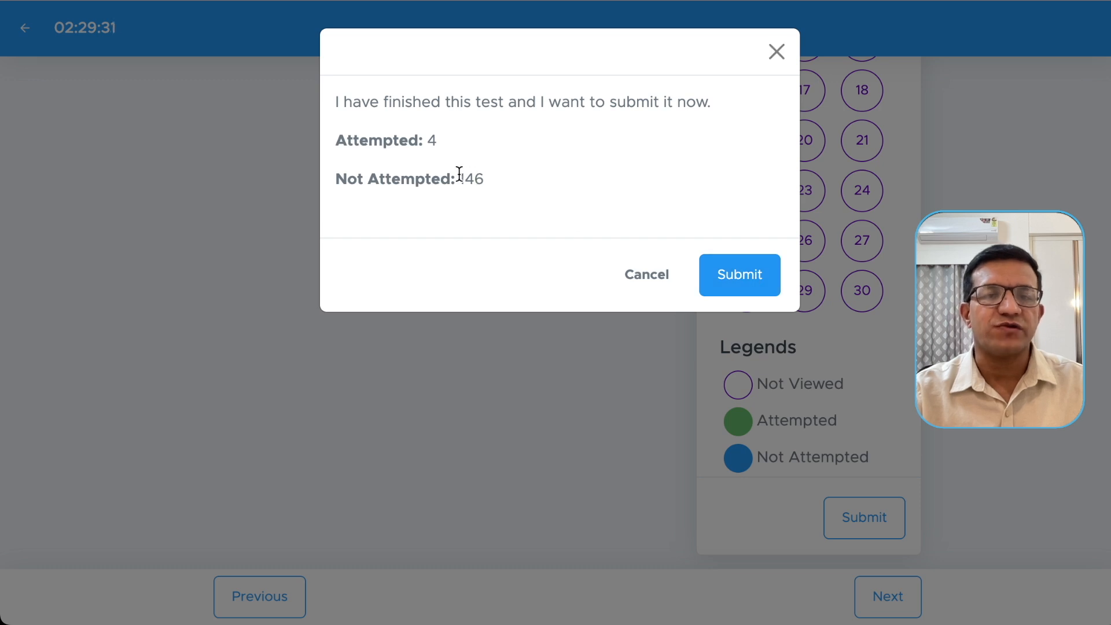
left_click_drag(459, 173, 523, 181)
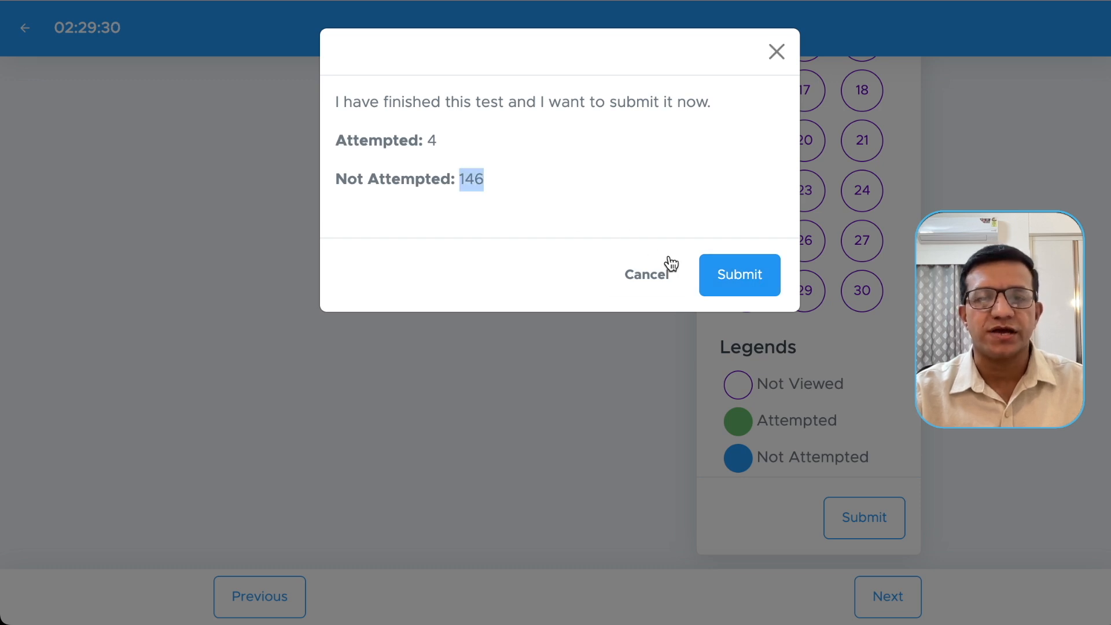
left_click(739, 273)
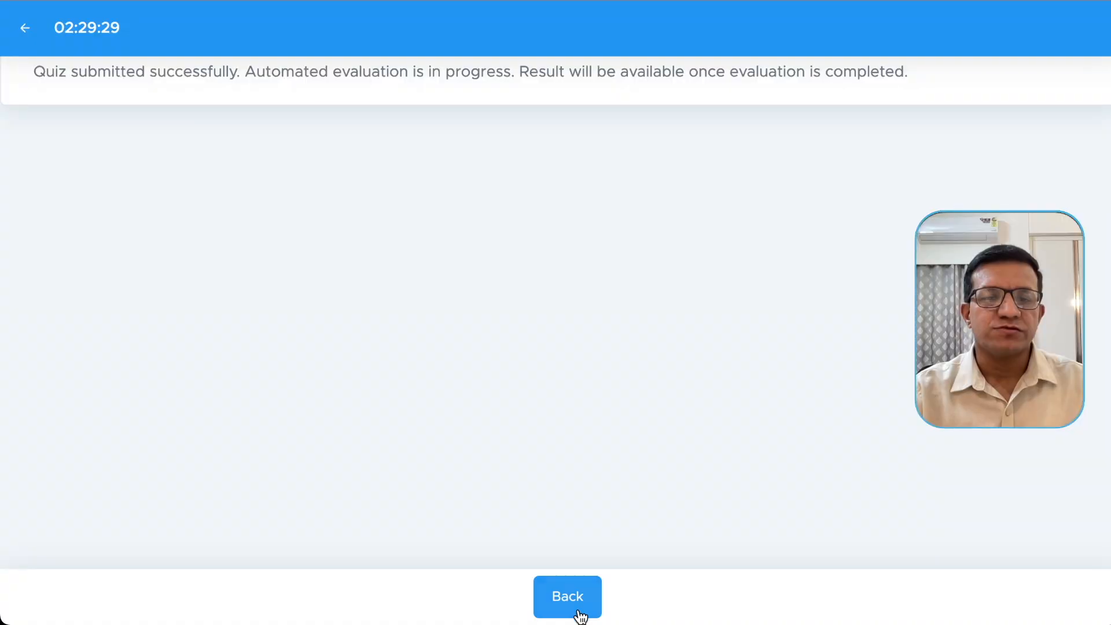
left_click(574, 607)
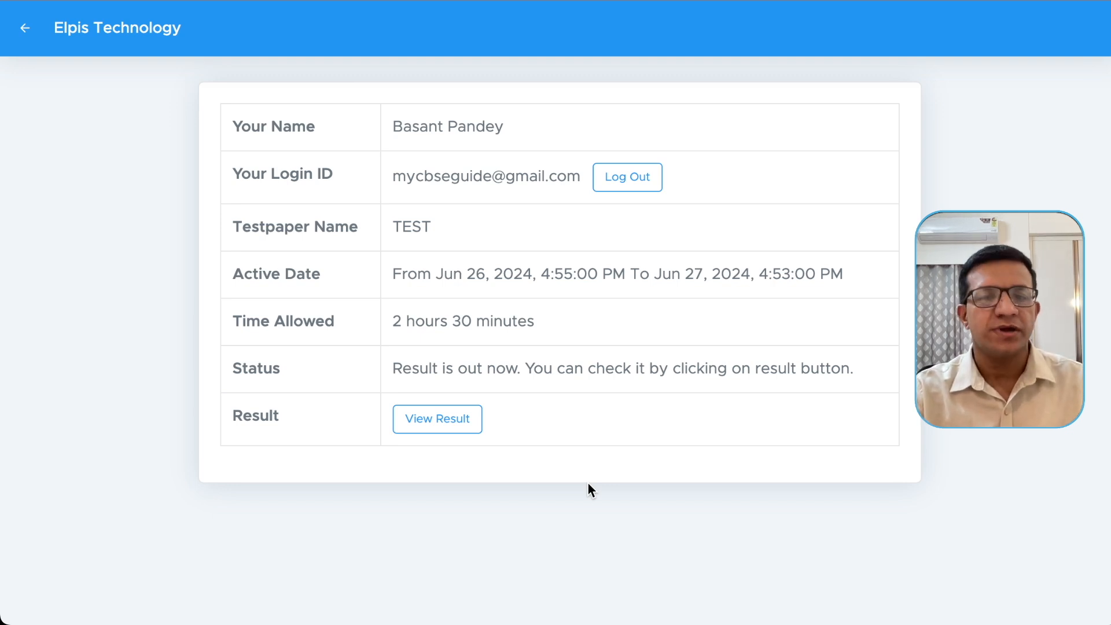
- View the quiz result and examine the overall score, accuracy, section-wise results and time taken per question
left_click(436, 422)
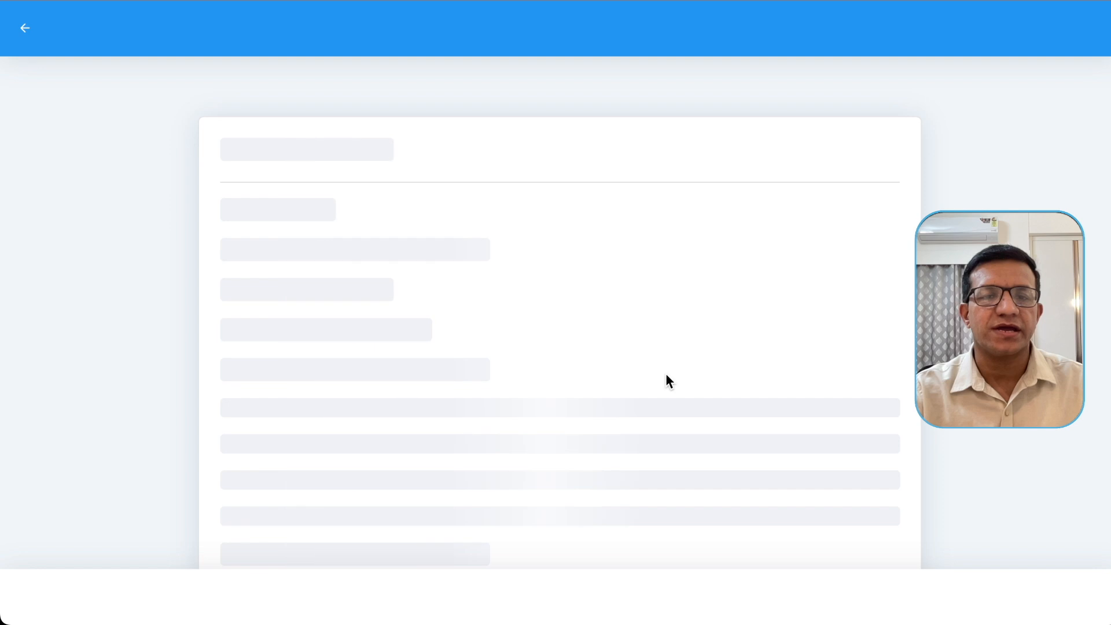
scroll(672, 277, "down", 1)
scroll(802, 235, "down", 3)
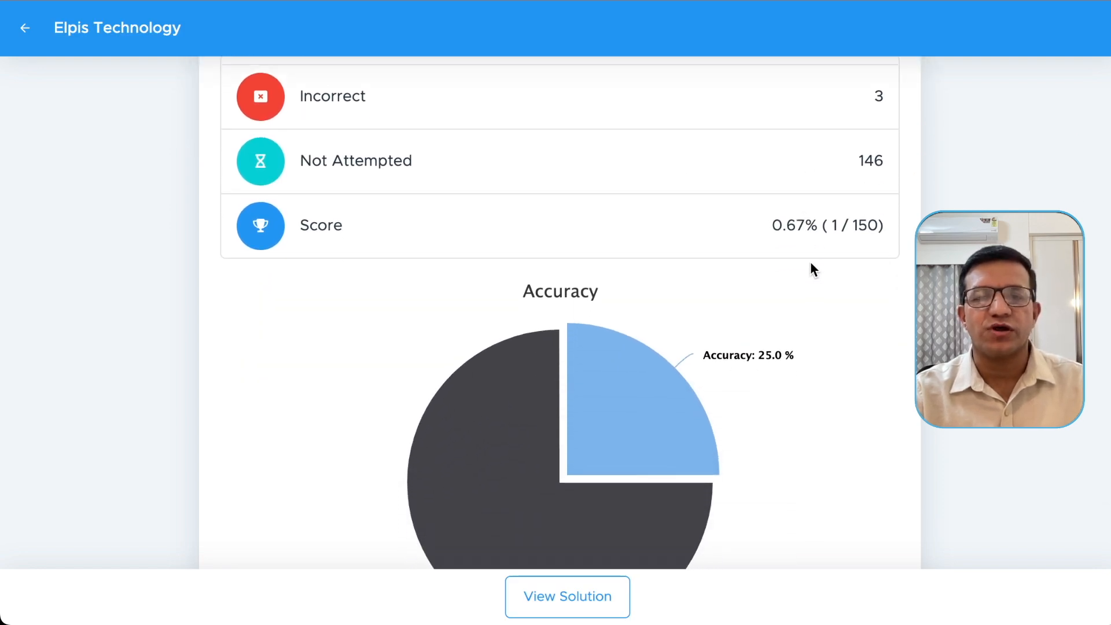
scroll(817, 270, "down", 10)
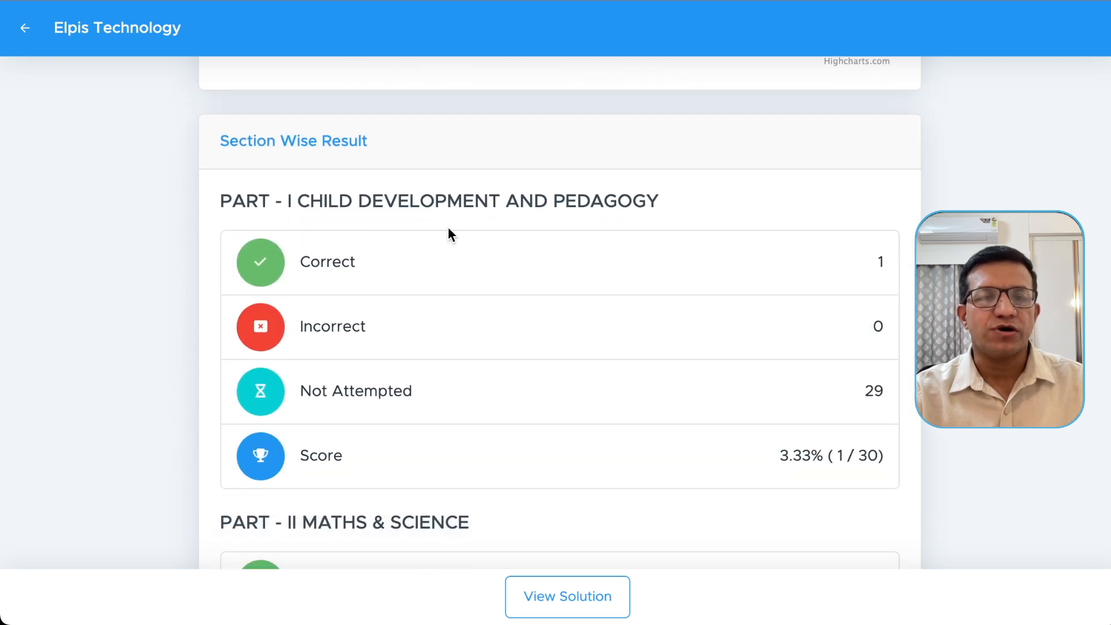
scroll(578, 251, "down", 7)
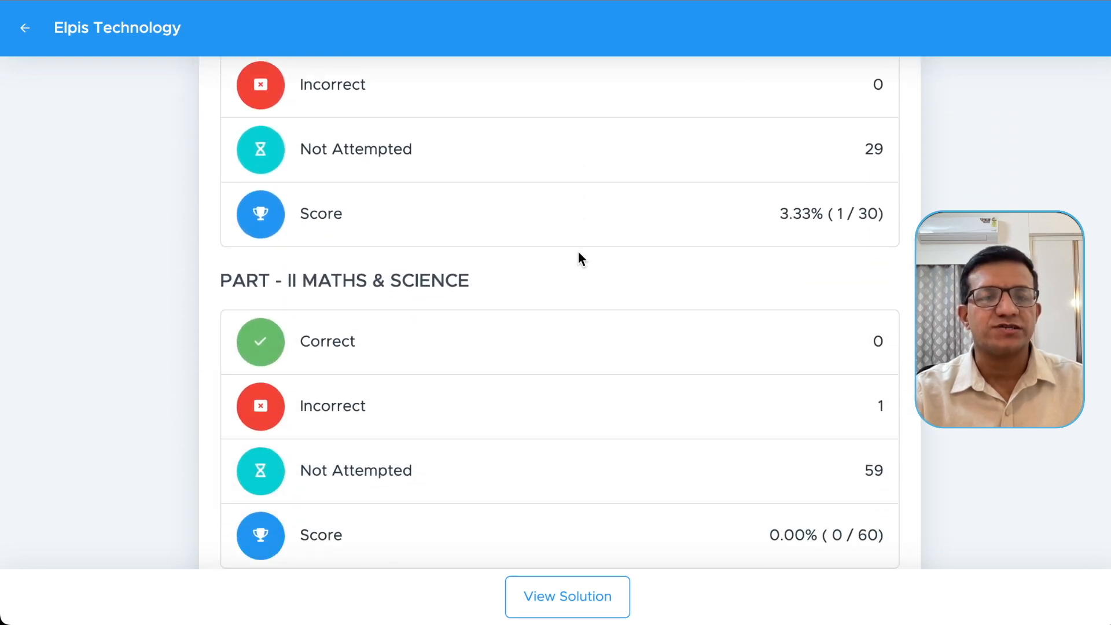
scroll(579, 255, "down", 12)
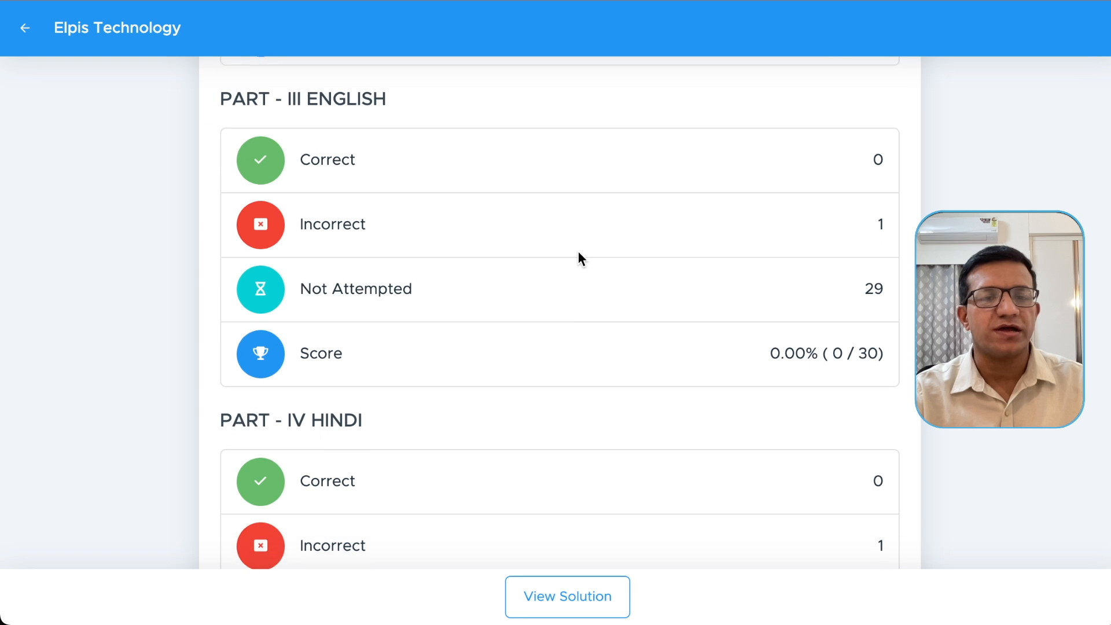
scroll(578, 251, "down", 8)
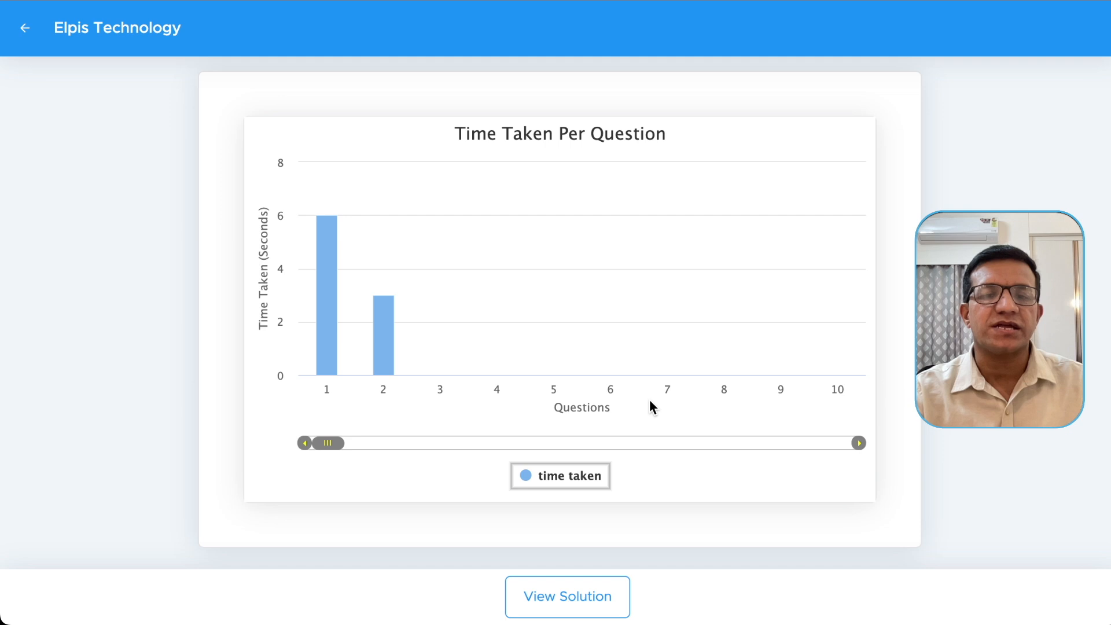
- View the test solution and go through the answers to Part I questions 1 to 4, including the explanation for question 4
left_click(582, 609)
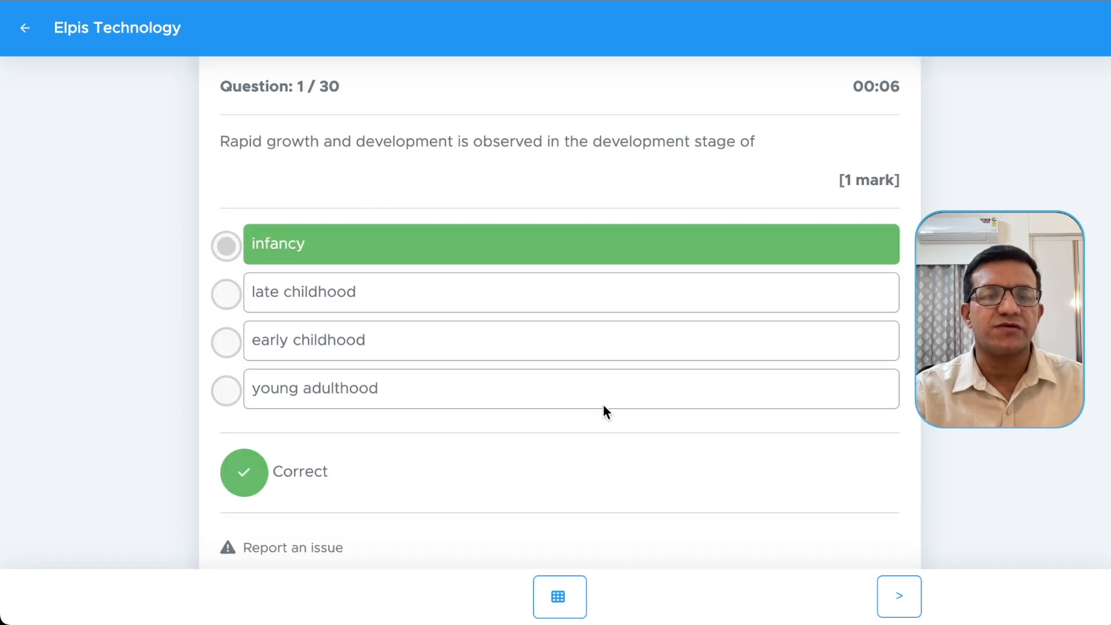
left_click(910, 601)
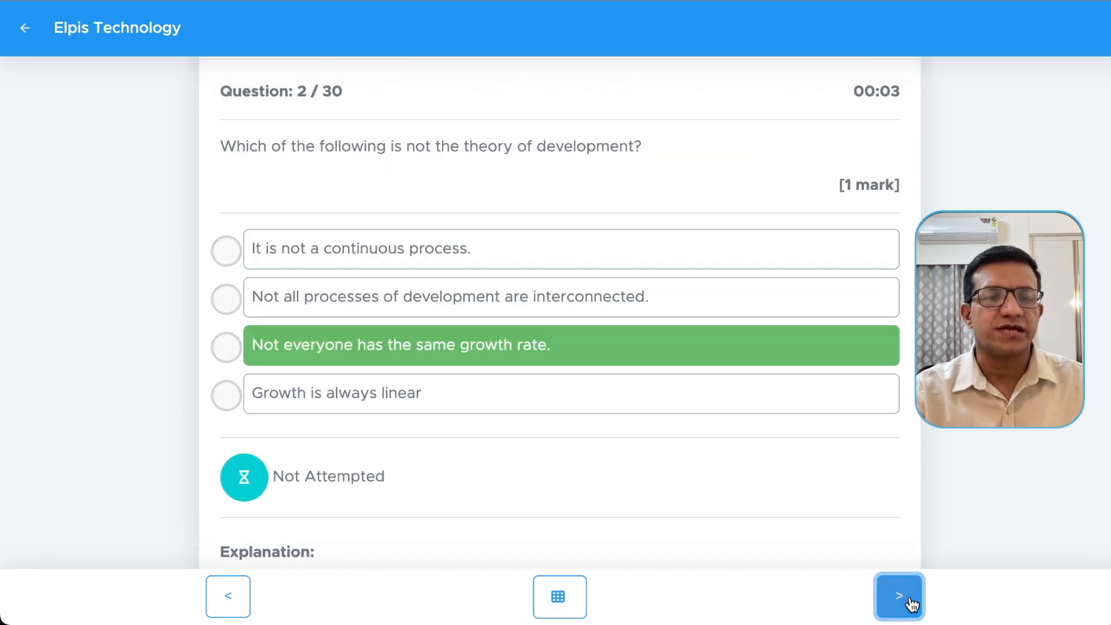
left_click(912, 605)
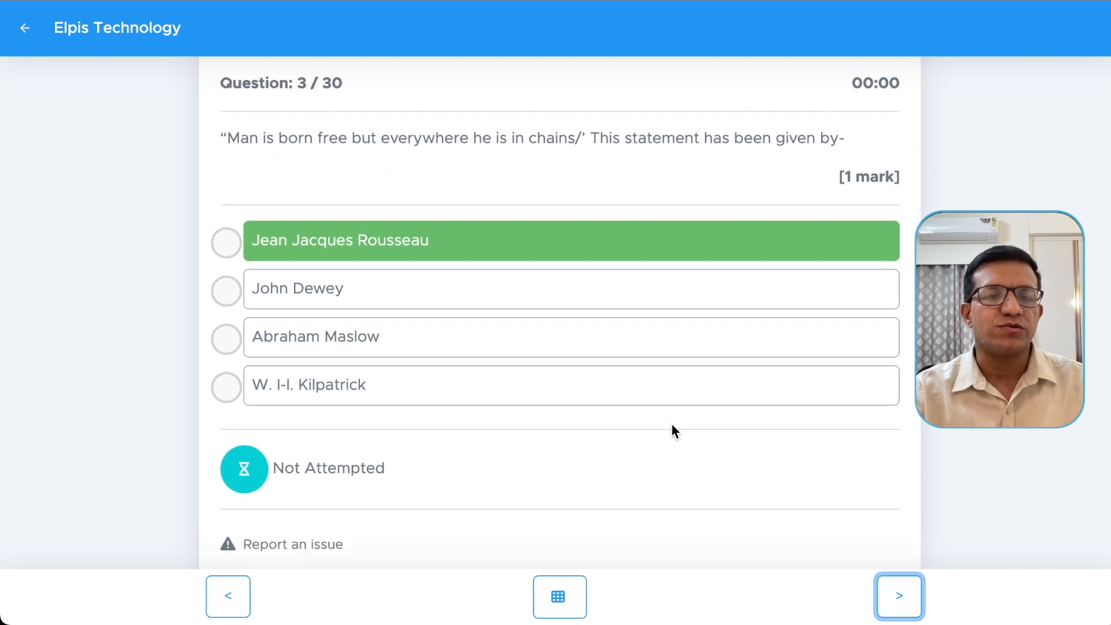
left_click(907, 603)
scroll(749, 382, "down", 2)
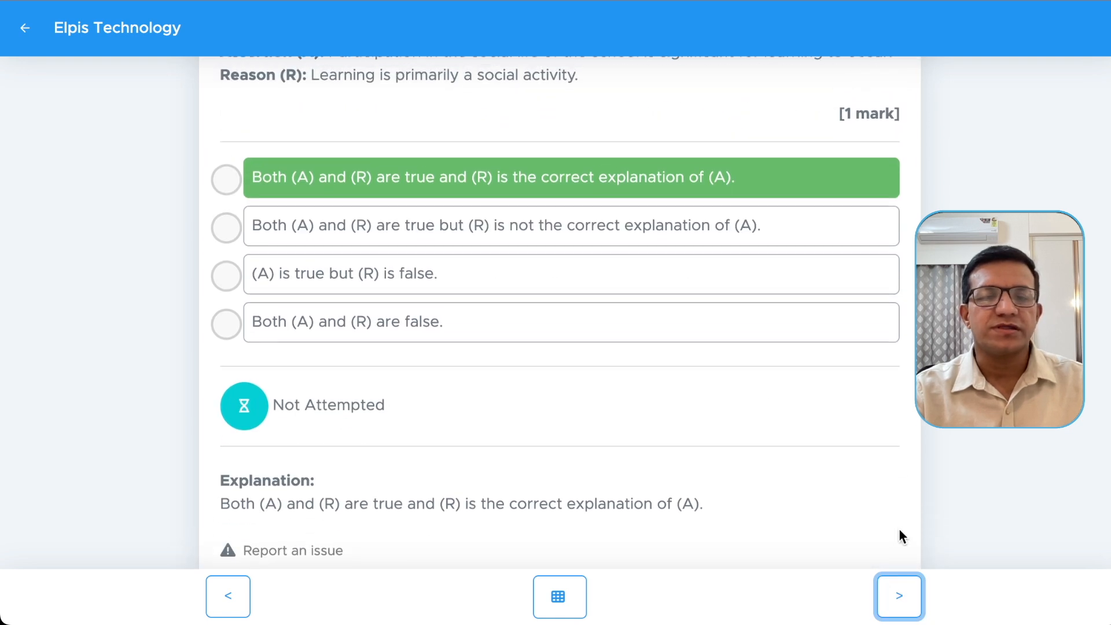
- Open the result of the TEST paper from the teacher's papers and view it in table form and by batch
left_click(899, 602)
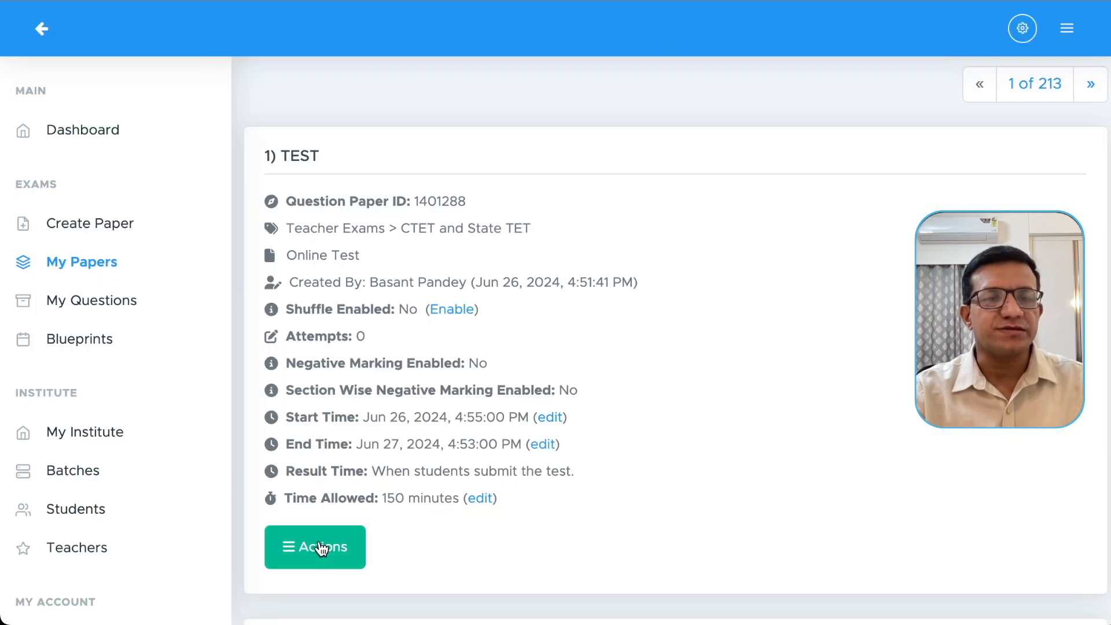
left_click(321, 547)
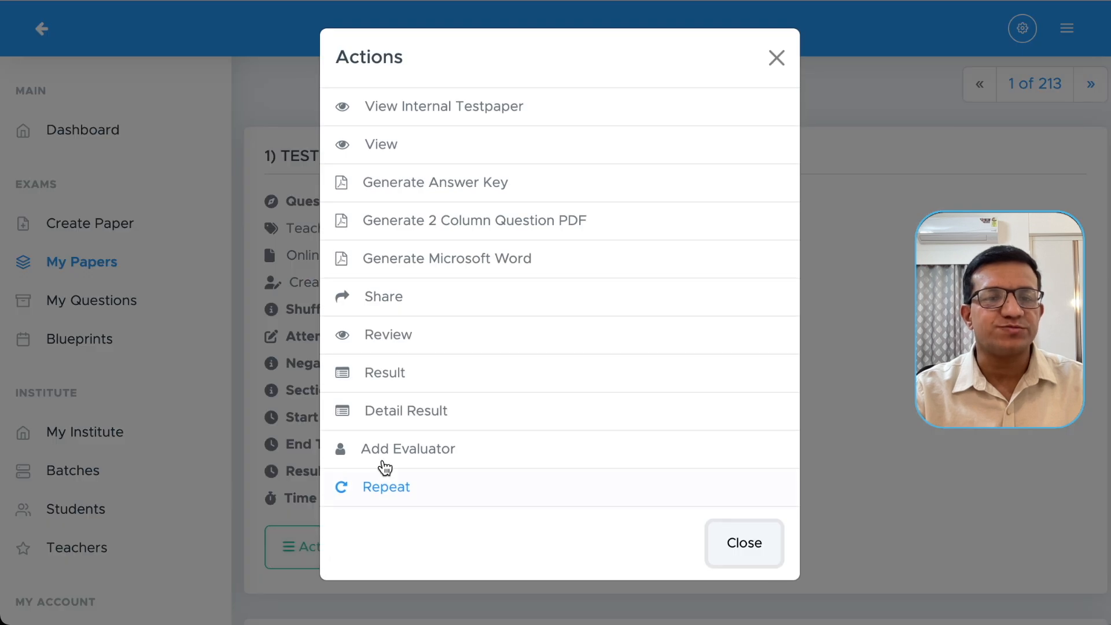
left_click(390, 369)
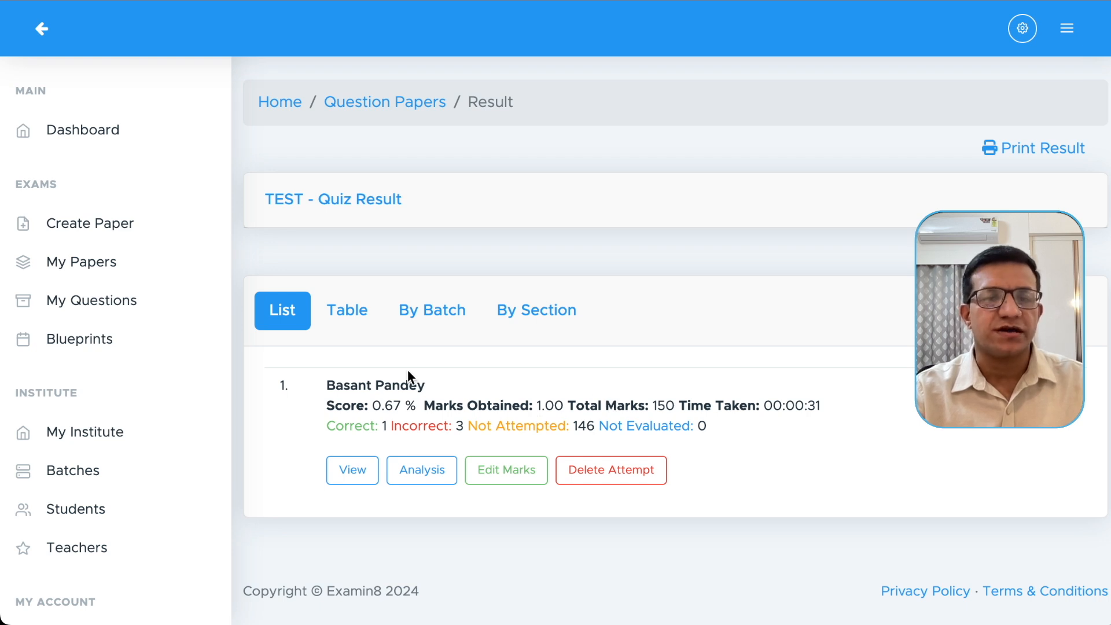
left_click(350, 317)
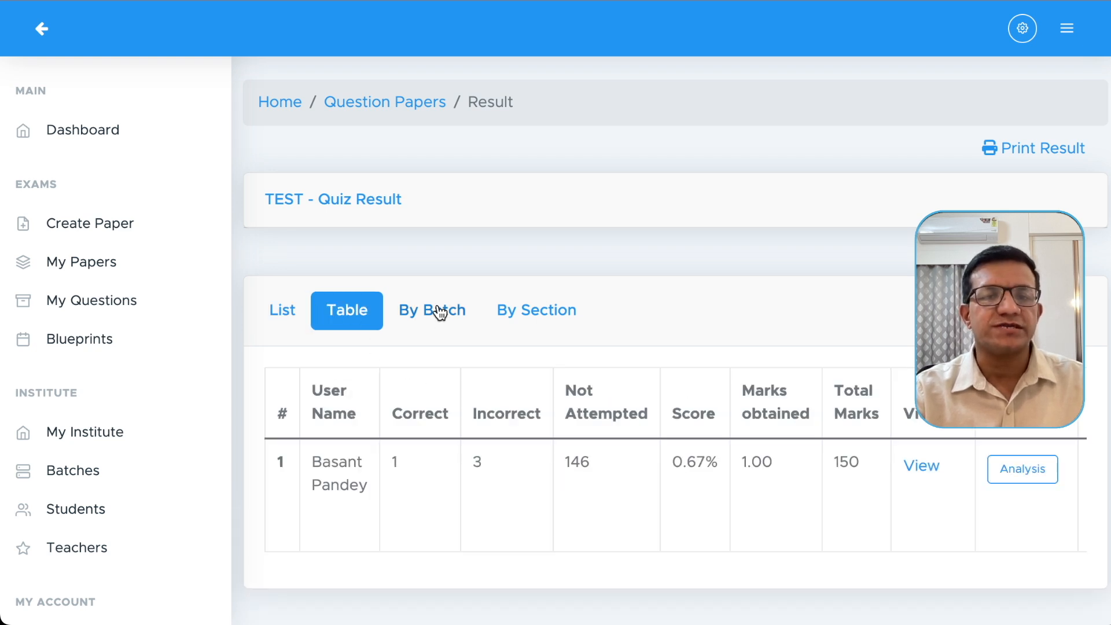
left_click(439, 313)
- Show the section-wise quiz result for PART - I CHILD DEVELOPMENT AND PEDAGOGY
left_click(533, 311)
left_click(348, 393)
left_click(366, 433)
left_click(749, 397)
scroll(592, 456, "down", 1)
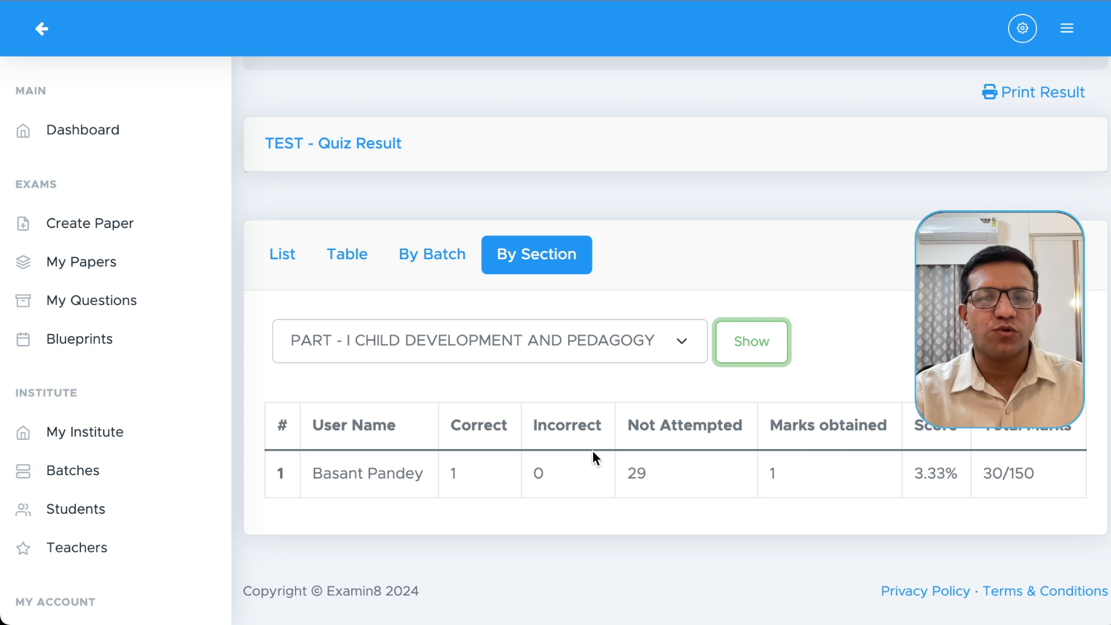
- Return to the list view of the quiz result and open its printable result sheet
left_click(285, 254)
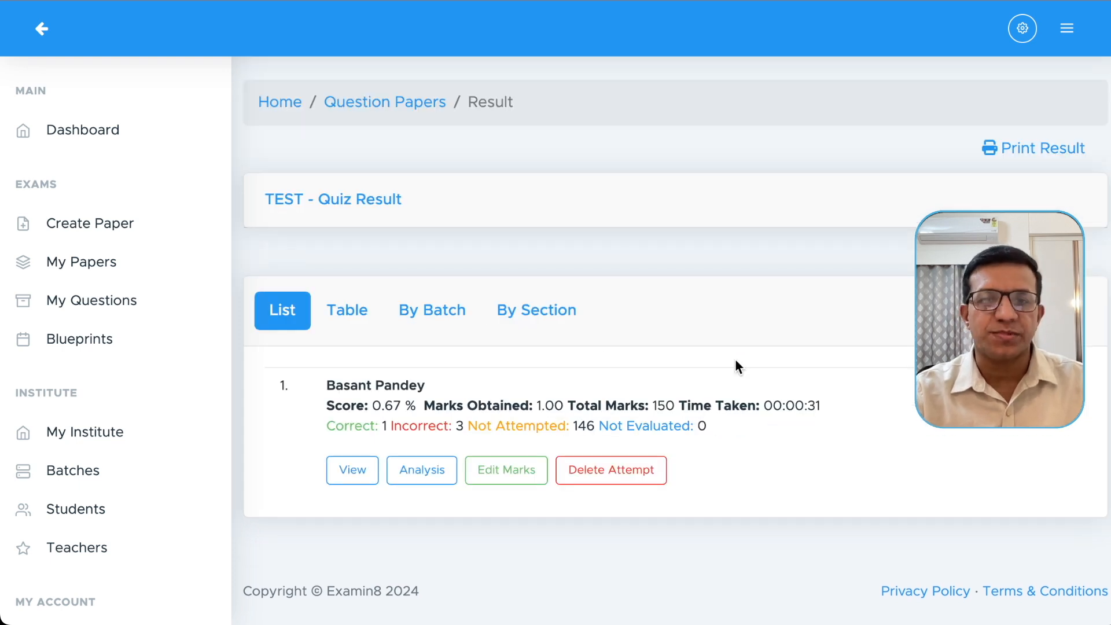
left_click(1033, 153)
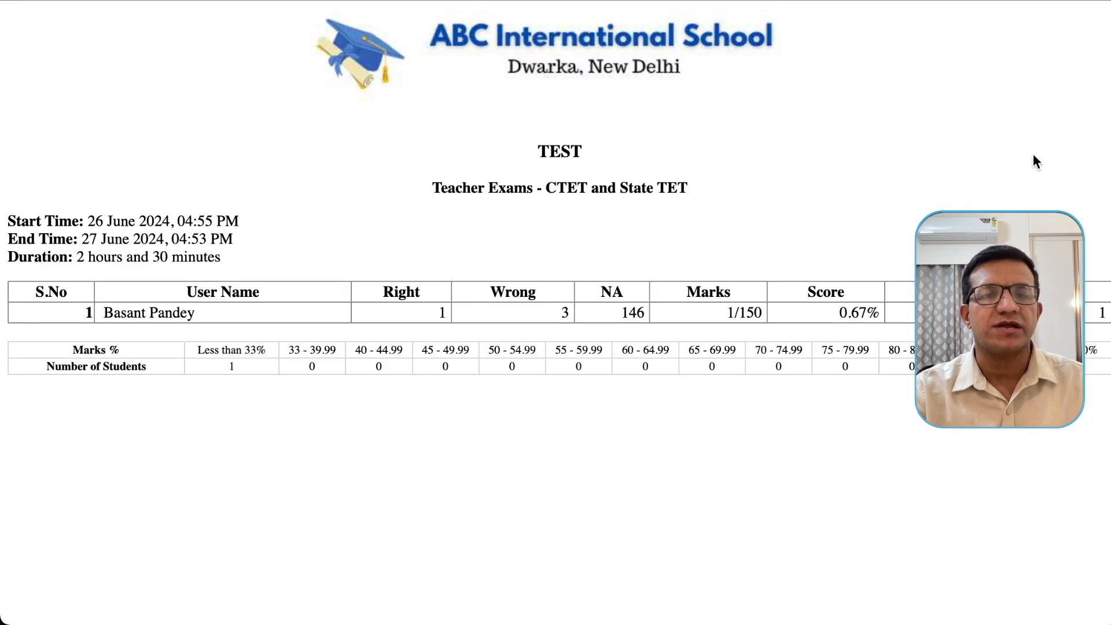